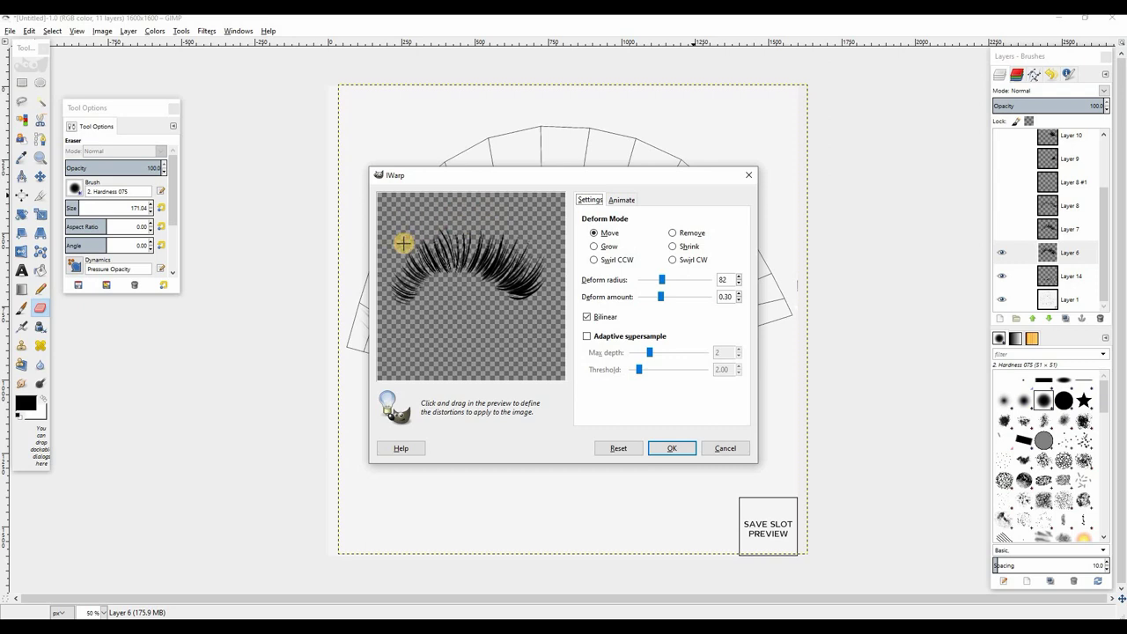
Step: Apply the IWarp pulling the lashes' left end, hide the white template, and re-export Untitled-Artwork.png
{"action": "left_click_drag", "start_coordinate": [381, 243], "coordinate": [381, 277]}
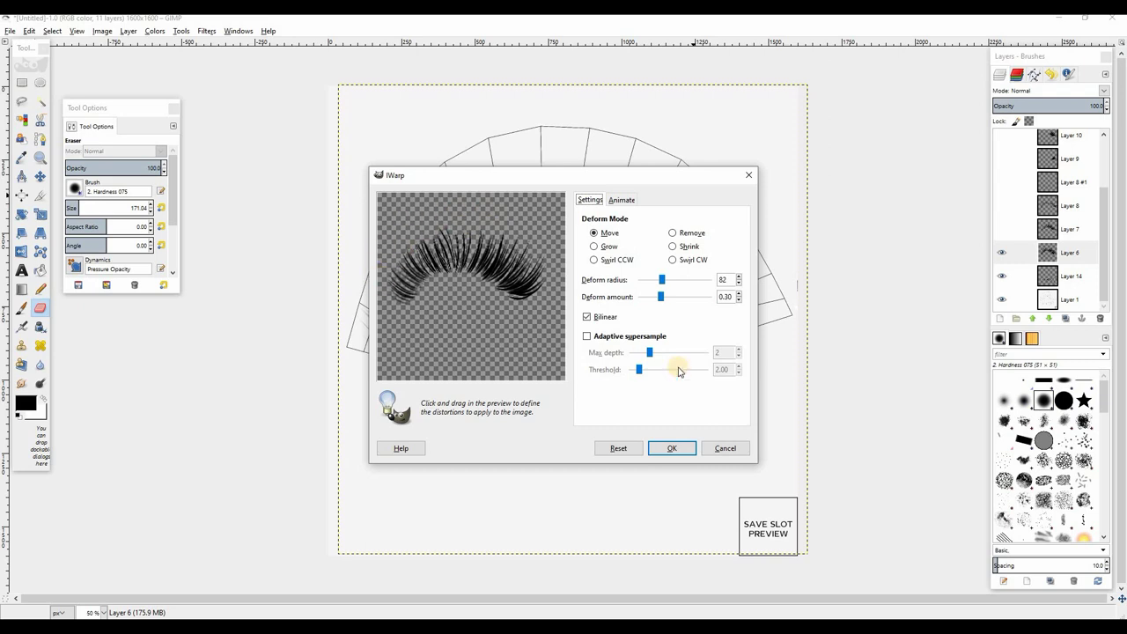
{"action": "left_click", "coordinate": [669, 448]}
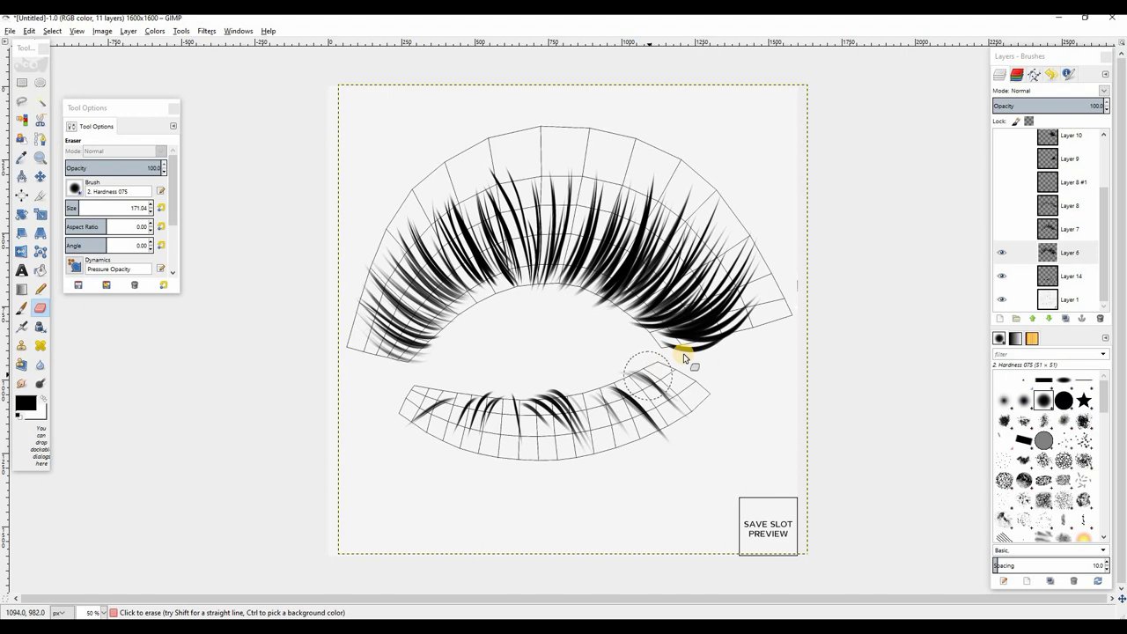
{"action": "left_click", "coordinate": [1001, 299]}
{"action": "key", "text": "ctrl+e"}
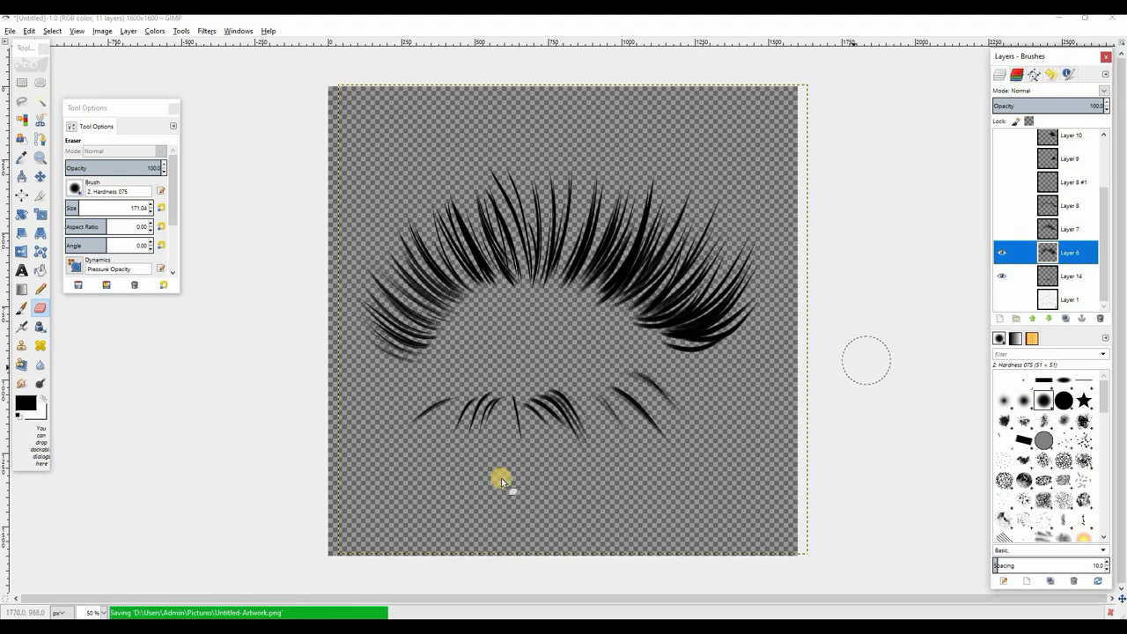
Step: Preview the exported lashes on the avatar in Firestorm, then return to GIMP's Distorts filters
{"action": "left_click", "coordinate": [301, 580]}
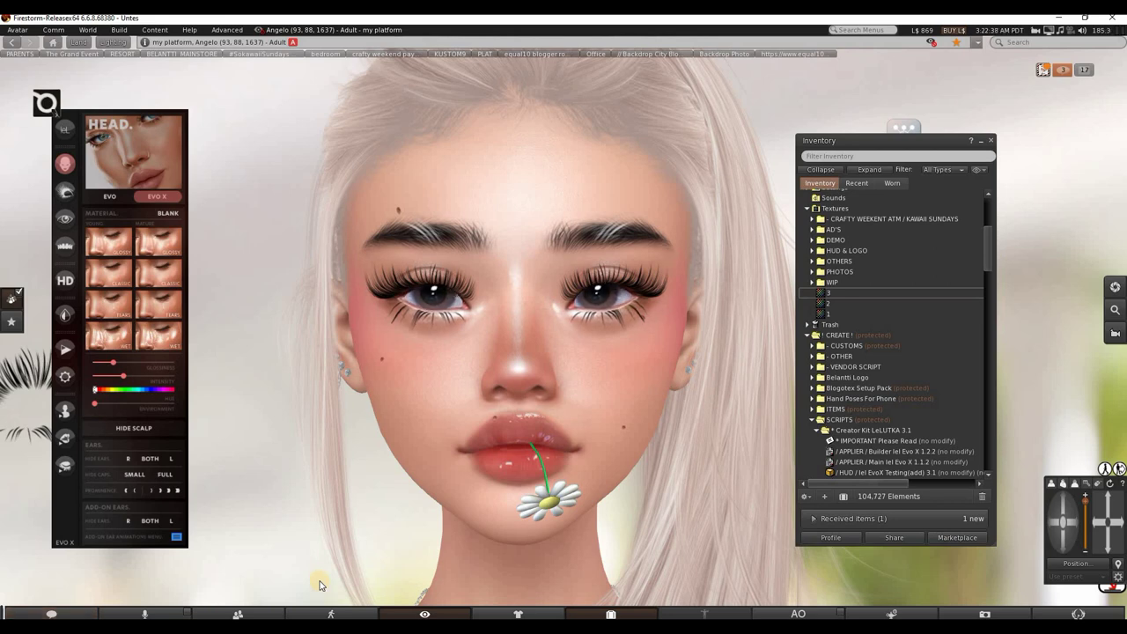
{"action": "left_click", "coordinate": [305, 581]}
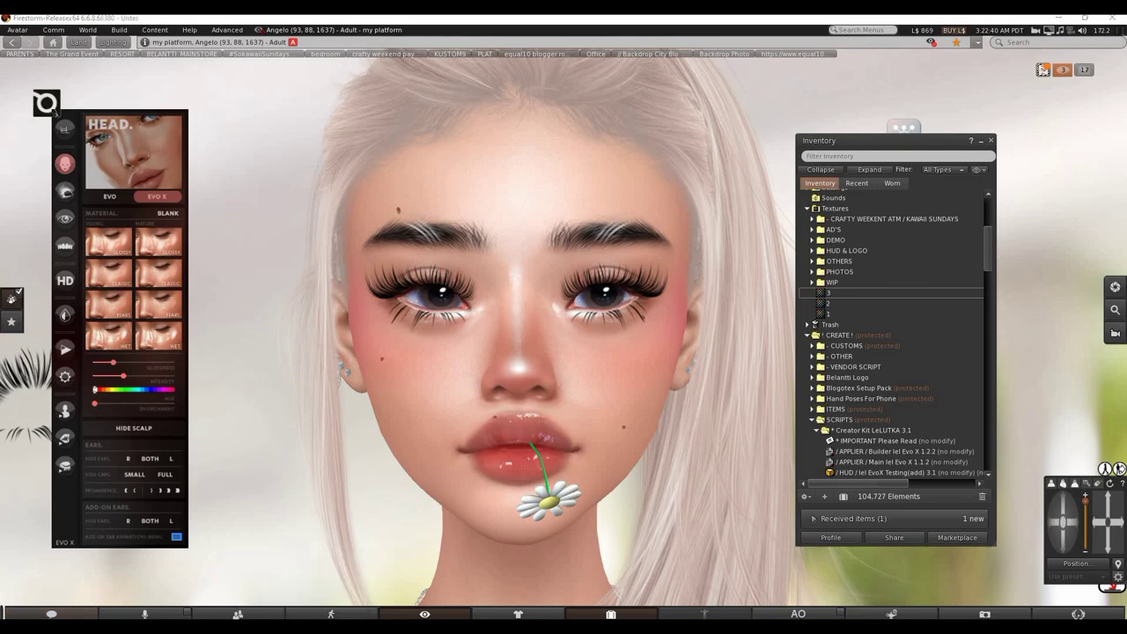
{"action": "left_click", "coordinate": [206, 31]}
{"action": "mouse_move", "coordinate": [327, 122]}
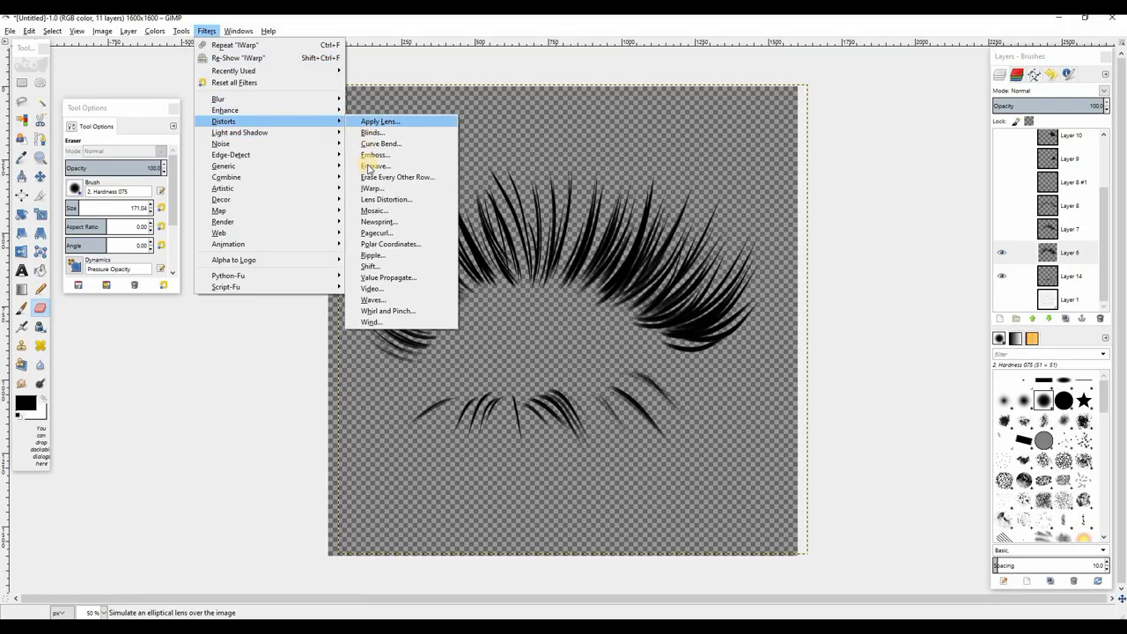
Step: Warp the lashes with IWarp, bending the left end and pushing the middle lashes down-right
{"action": "left_click", "coordinate": [371, 188]}
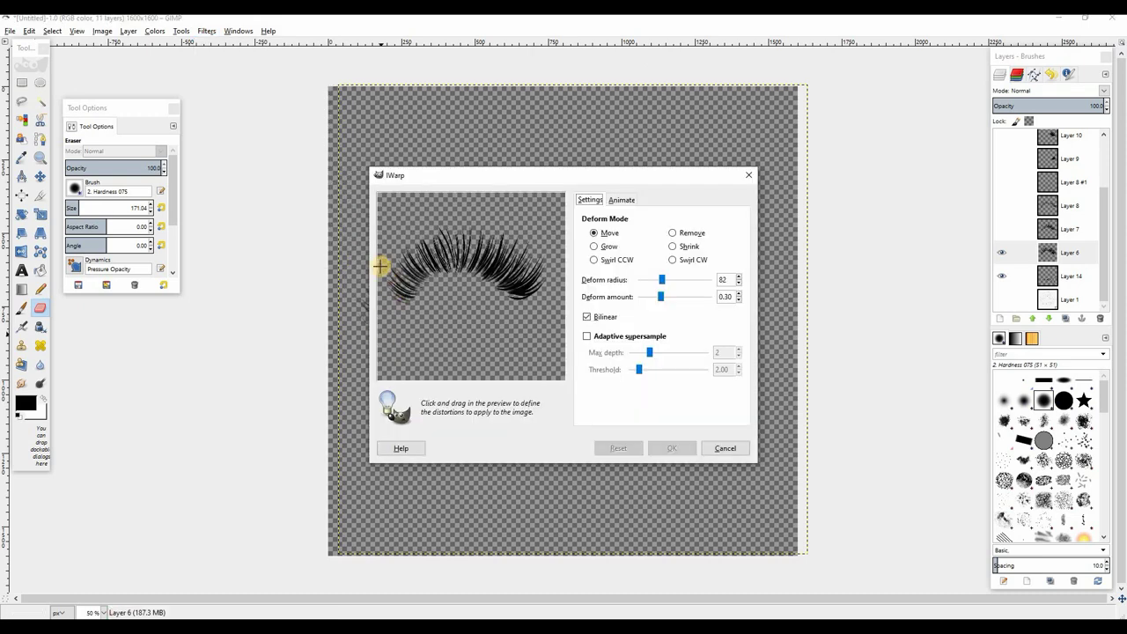
{"action": "left_click_drag", "start_coordinate": [387, 274], "coordinate": [374, 278]}
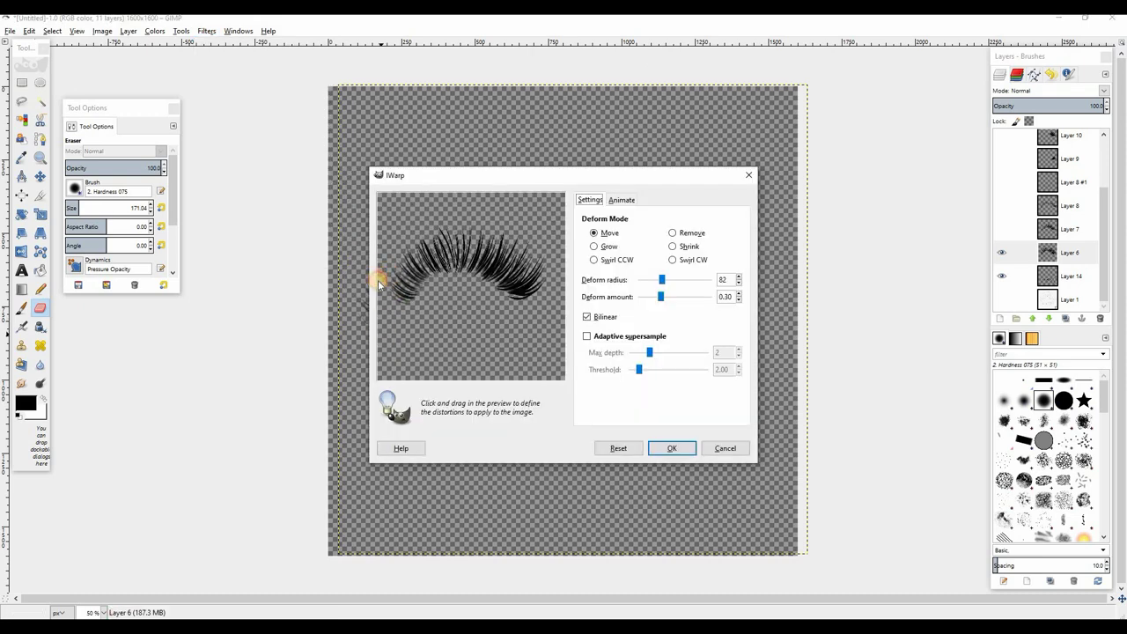
{"action": "left_click_drag", "start_coordinate": [444, 280], "coordinate": [494, 300]}
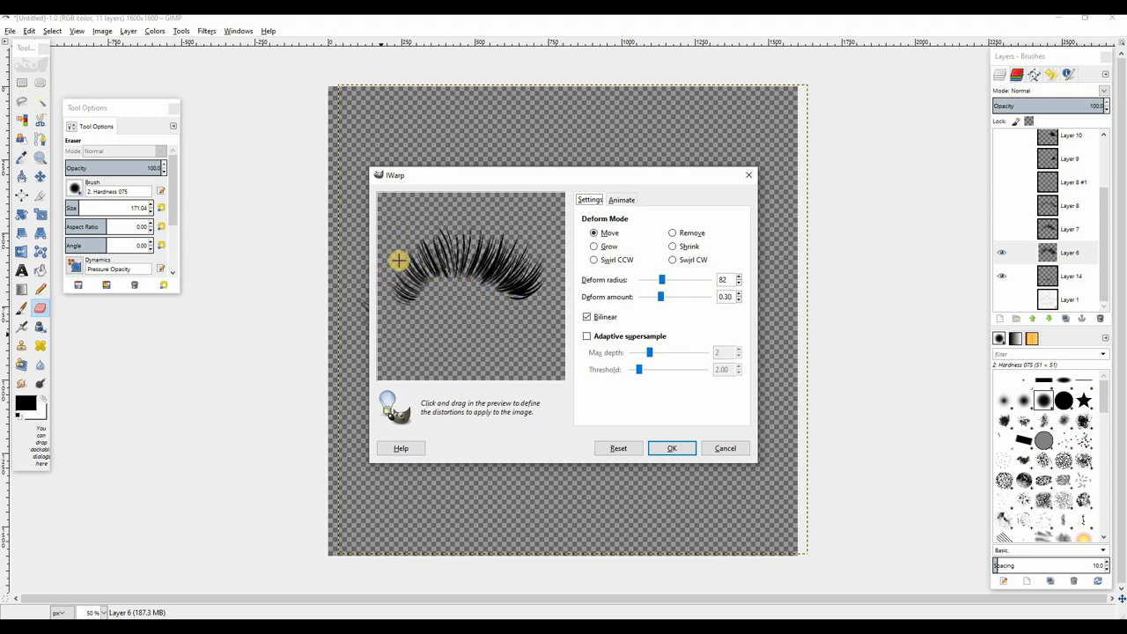
{"action": "left_click", "coordinate": [672, 448]}
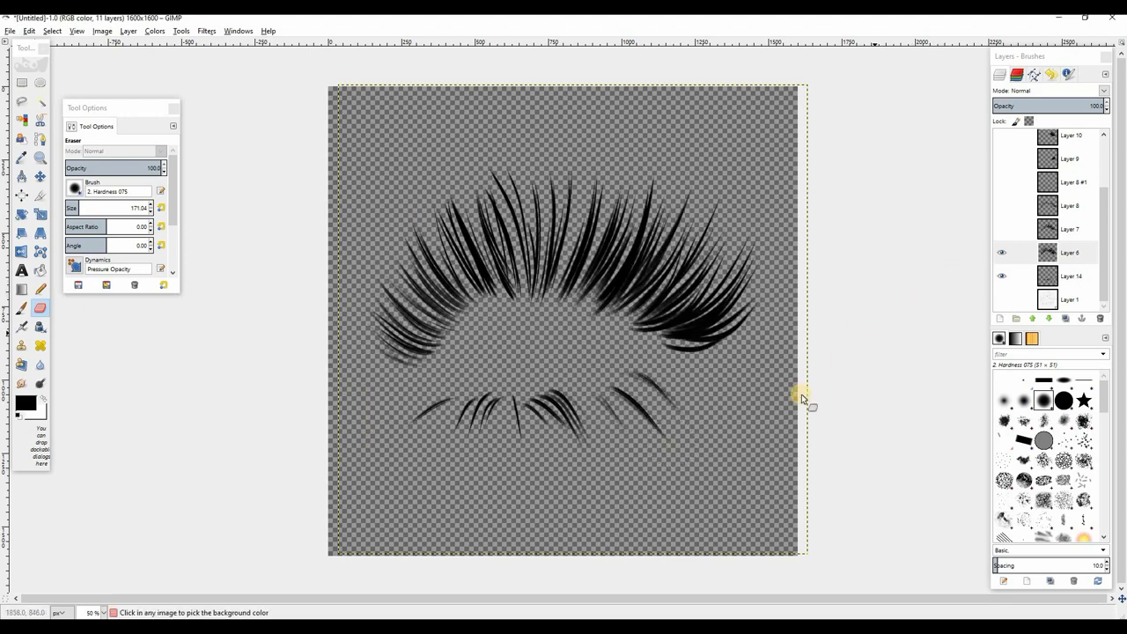
Step: Re-export the lashes to Untitled-Artwork.png and preview them in Firestorm before returning to GIMP
{"action": "key", "text": "ctrl+s"}
{"action": "mouse_move", "coordinate": [302, 627]}
{"action": "left_click", "coordinate": [302, 584]}
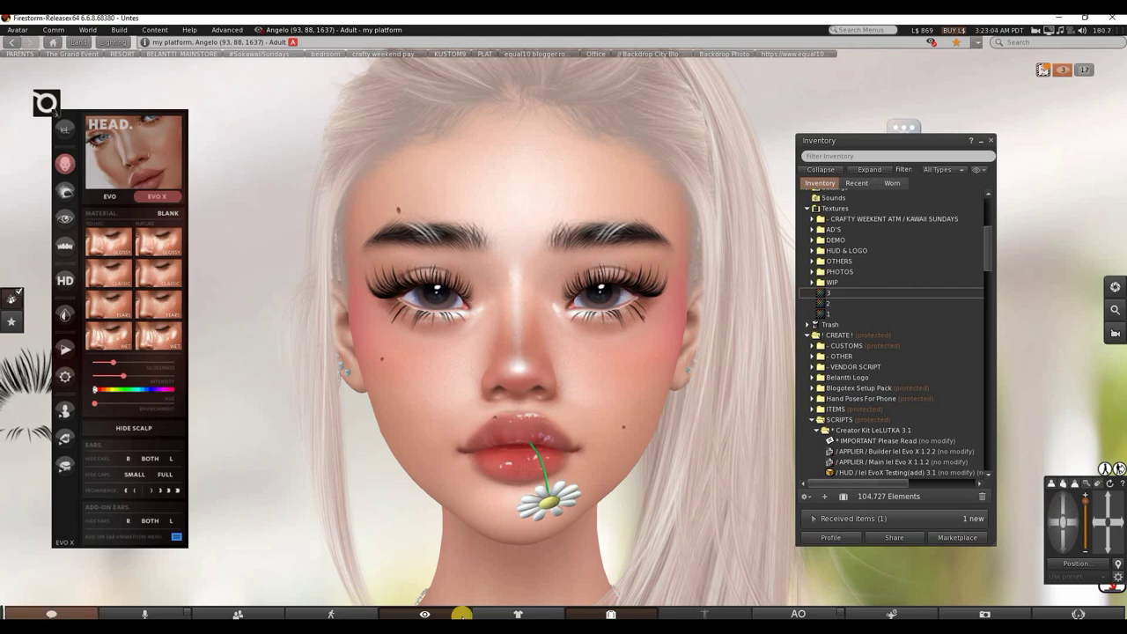
{"action": "key", "text": "alt+Tab"}
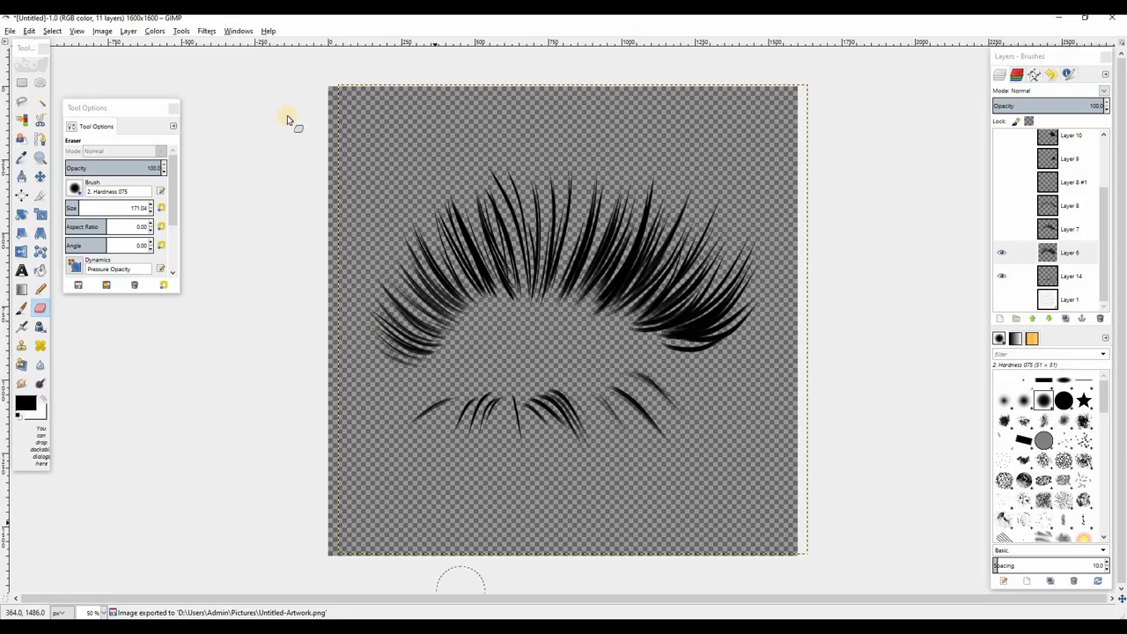
Step: Curl the lash tips near the right edge with IWarp and re-export to Untitled-Artwork.png
{"action": "left_click", "coordinate": [207, 31]}
{"action": "mouse_move", "coordinate": [309, 120]}
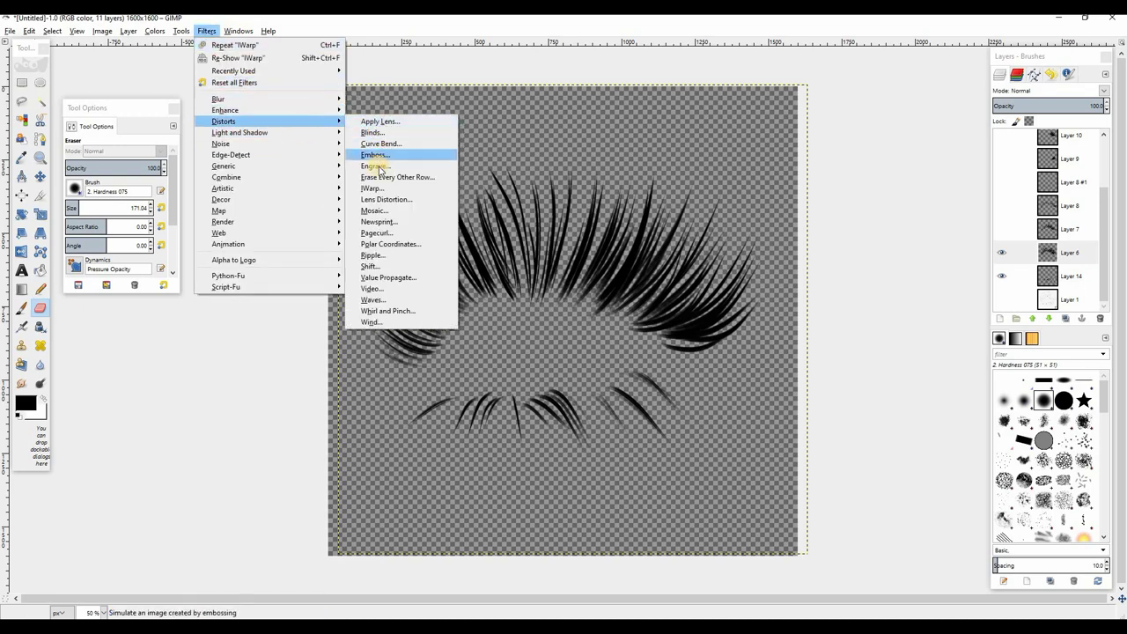
{"action": "left_click", "coordinate": [383, 191]}
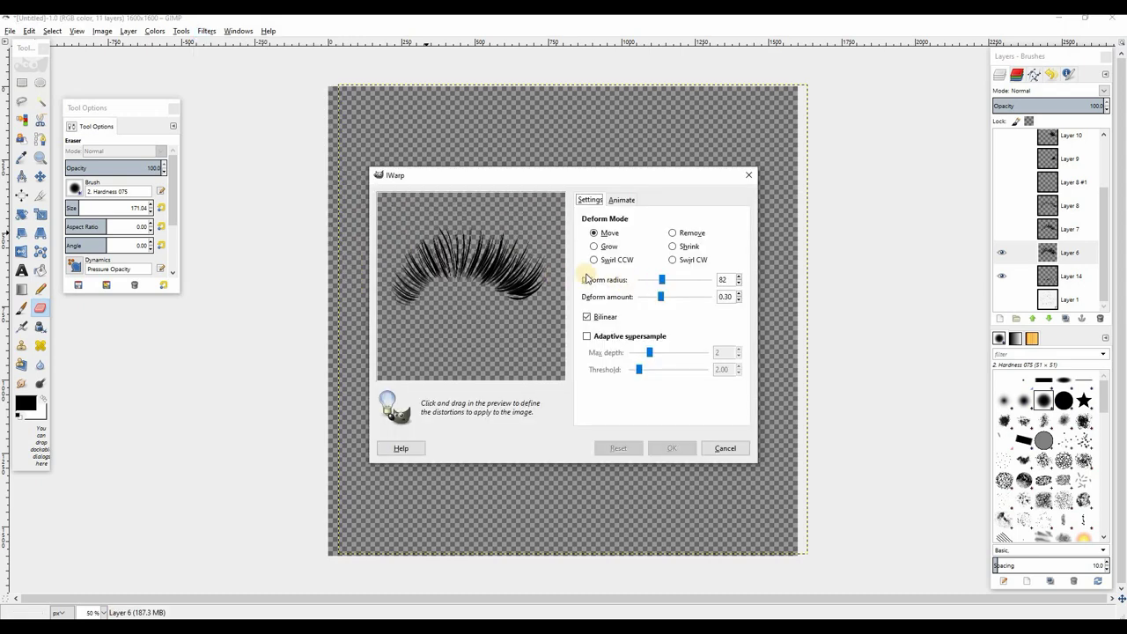
{"action": "mouse_move", "coordinate": [563, 260]}
{"action": "left_mouse_down"}
{"action": "mouse_move", "coordinate": [574, 197]}
{"action": "mouse_move", "coordinate": [551, 264]}
{"action": "mouse_move", "coordinate": [570, 204]}
{"action": "left_mouse_up"}
{"action": "left_click", "coordinate": [669, 449]}
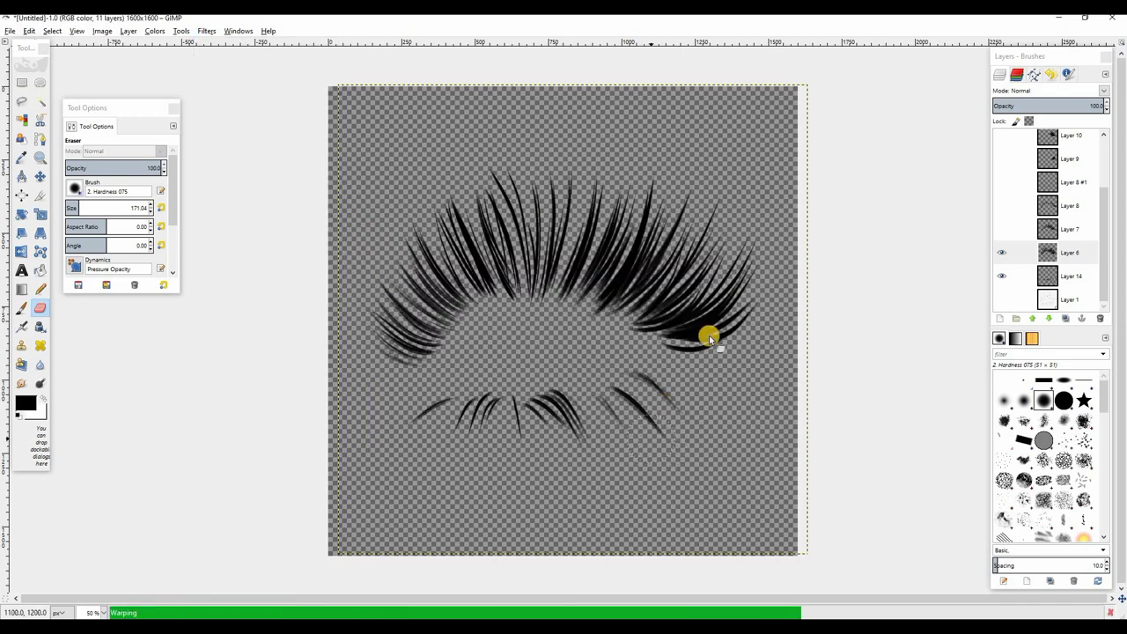
{"action": "key", "text": "ctrl+e"}
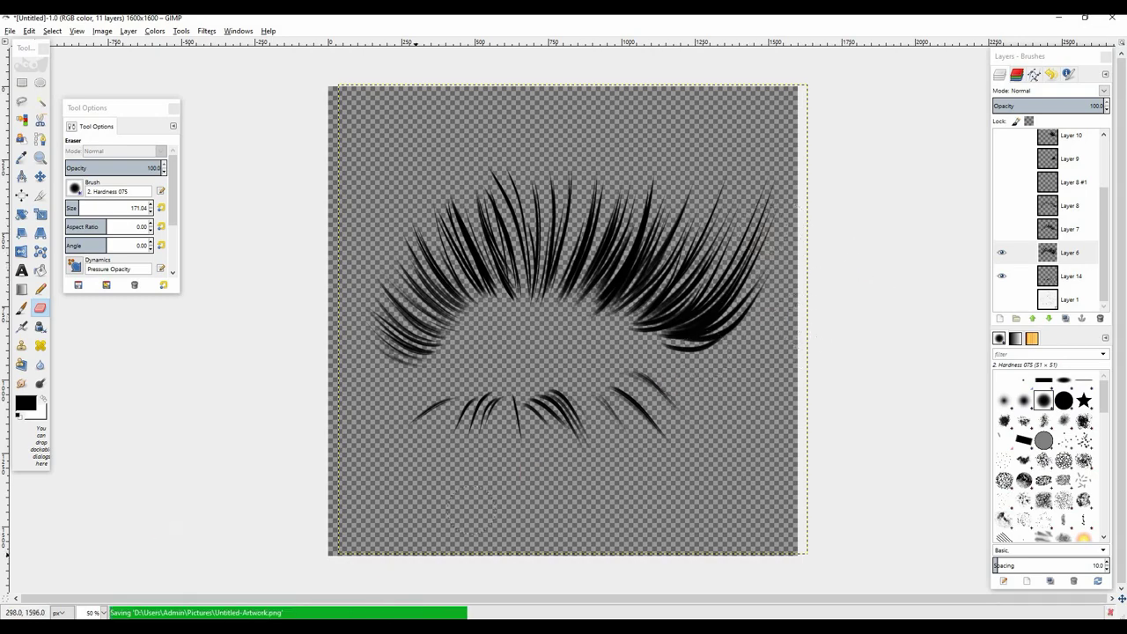
{"action": "mouse_move", "coordinate": [397, 630]}
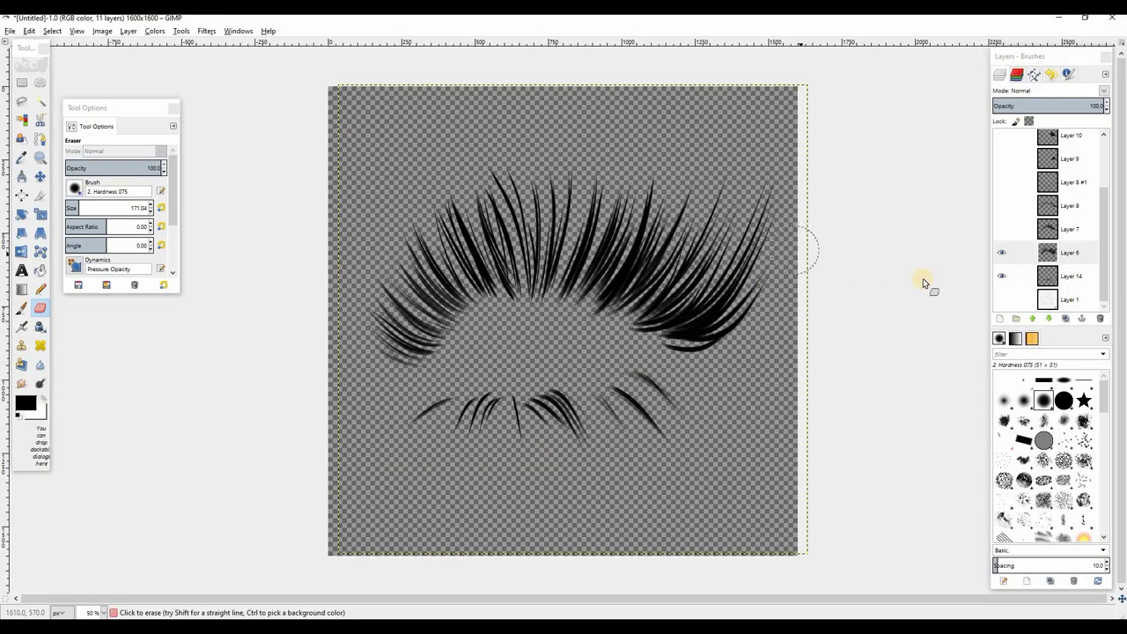
Step: Restore the white template layer and zoom the Firestorm camera in on the avatar's eyes
{"action": "left_click", "coordinate": [1000, 300]}
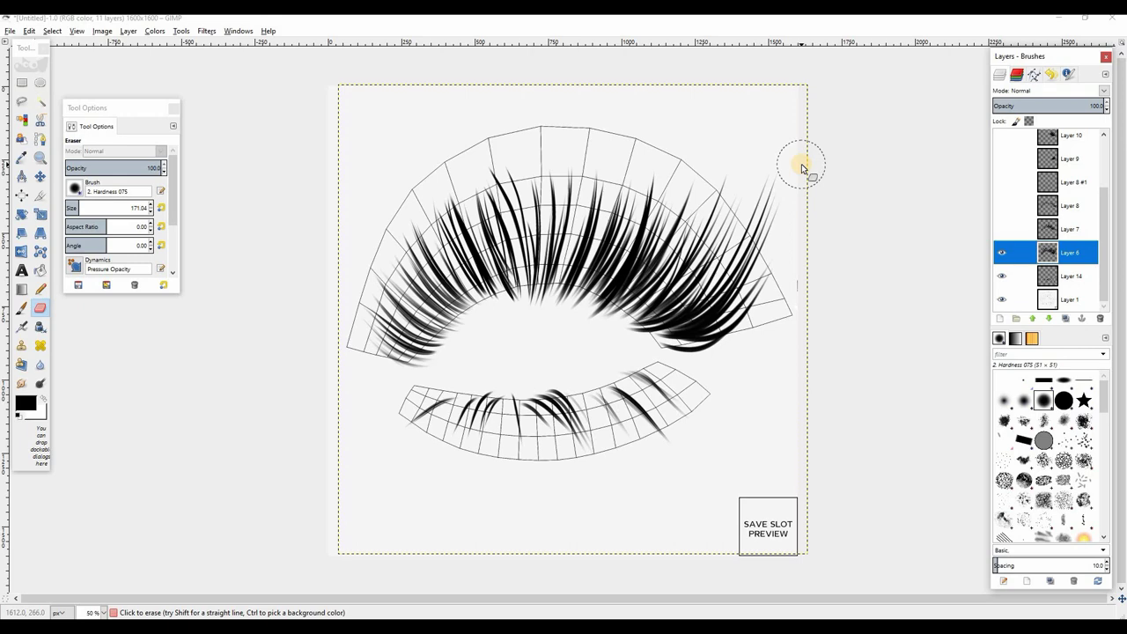
{"action": "key", "text": "ctrl+z"}
{"action": "key", "text": "ctrl+z"}
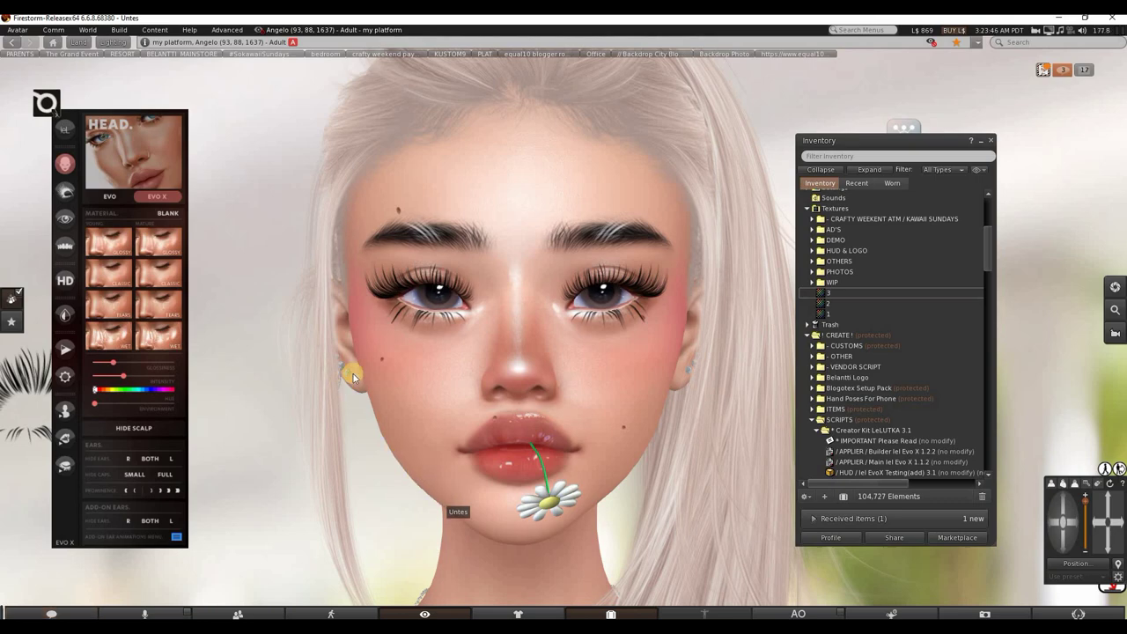
{"action": "scroll", "coordinate": [646, 304], "scroll_direction": "down", "scroll_amount": 3}
{"action": "scroll", "coordinate": [647, 308], "scroll_direction": "down", "scroll_amount": 3}
{"action": "scroll", "coordinate": [654, 317], "scroll_direction": "up", "scroll_amount": 6}
{"action": "scroll", "coordinate": [656, 318], "scroll_direction": "up", "scroll_amount": 3}
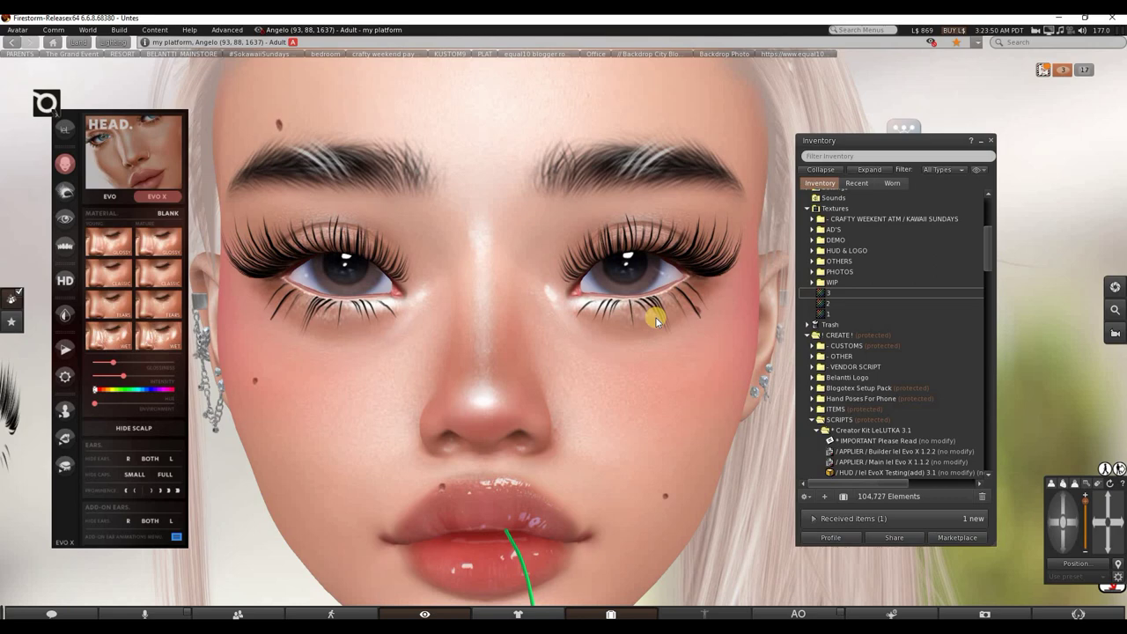
{"action": "scroll", "coordinate": [656, 318], "scroll_direction": "down", "scroll_amount": 2}
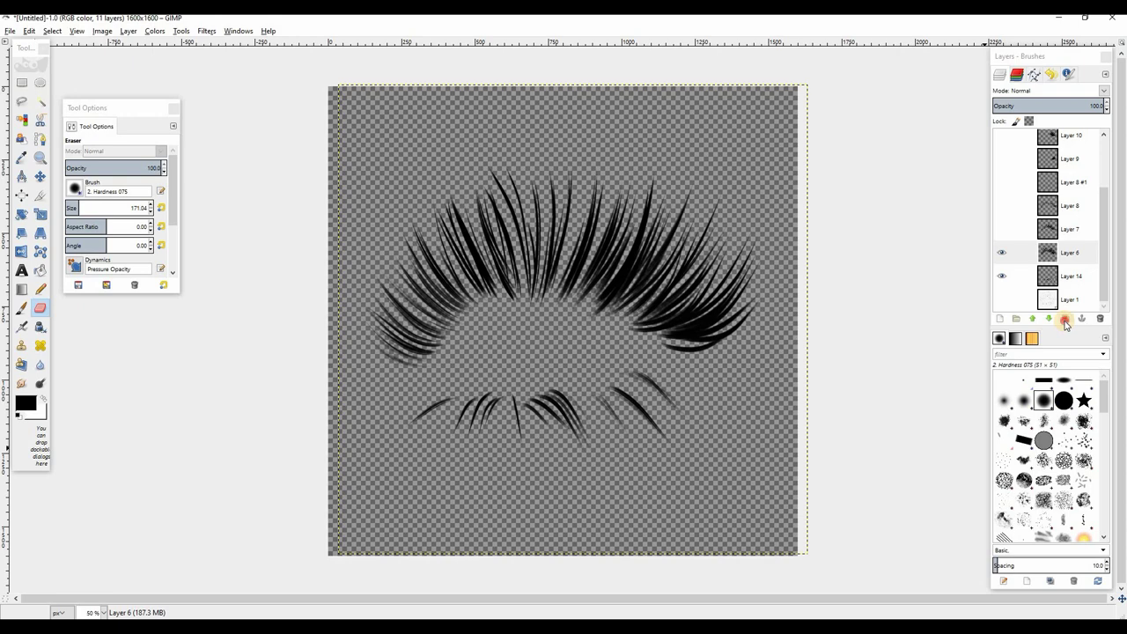
Step: Duplicate the lash layer at about 59.5 opacity and go back to Firestorm
{"action": "left_click", "coordinate": [1065, 319]}
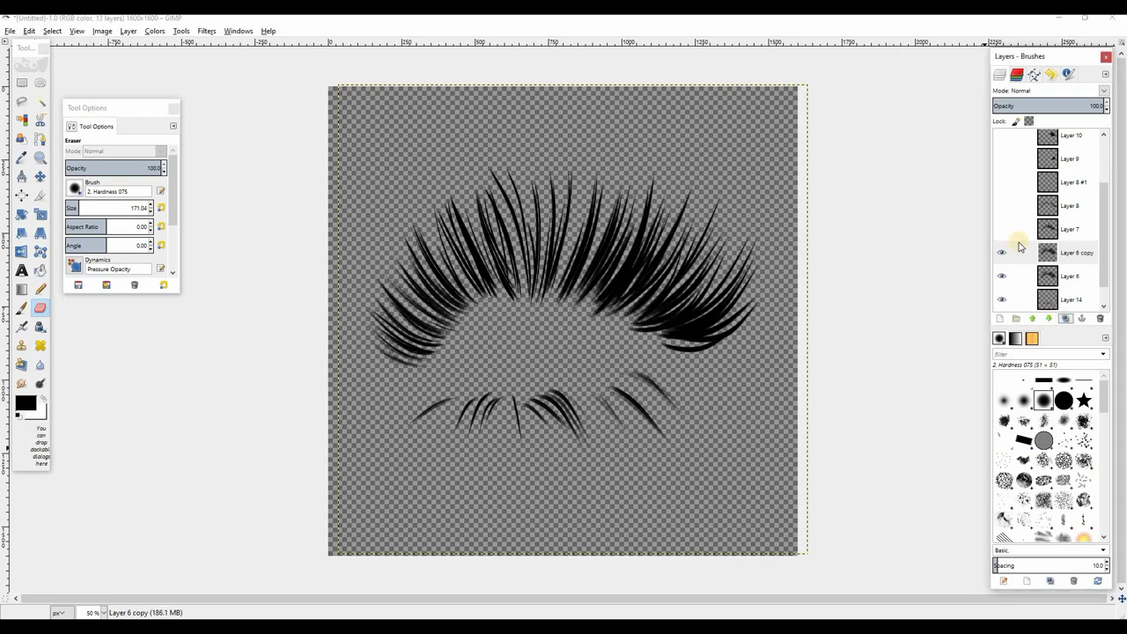
{"action": "left_click", "coordinate": [1058, 106]}
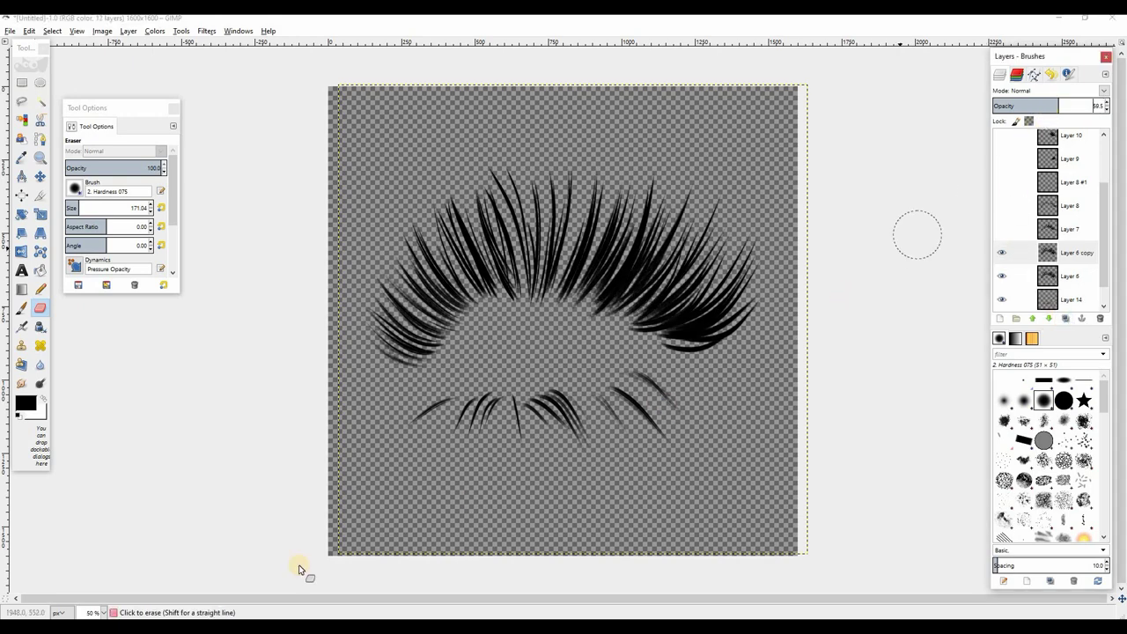
{"action": "left_click", "coordinate": [306, 600]}
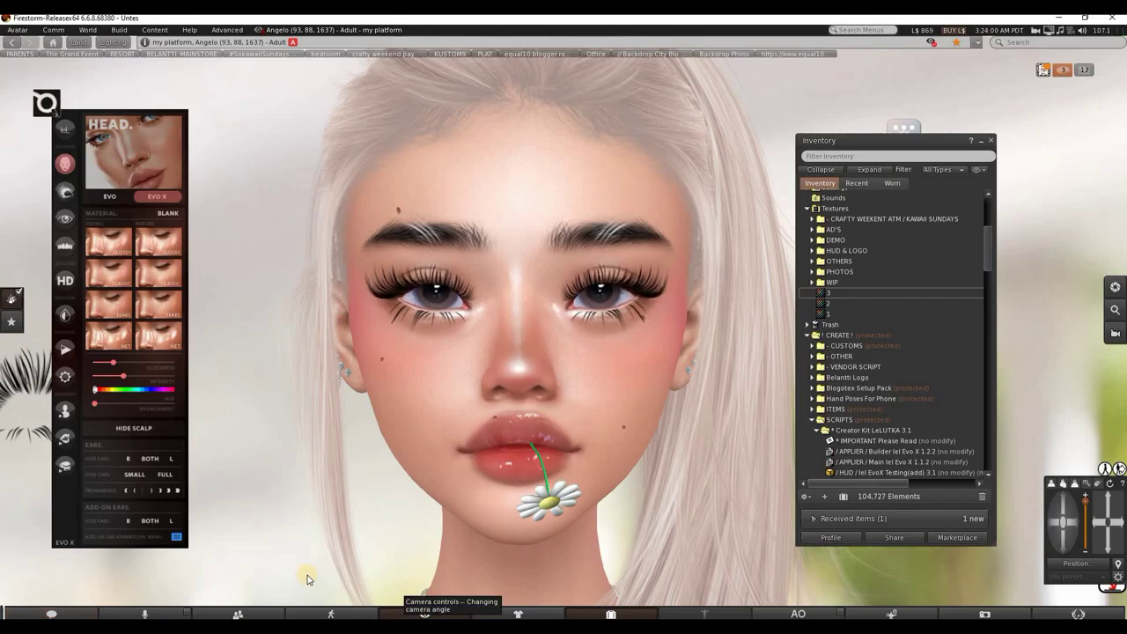
Step: Upload Untitled-Artwork as a new texture named '4' from the Firestorm inventory, then select GIMP's Layer 7
{"action": "scroll", "coordinate": [388, 515], "scroll_direction": "down", "scroll_amount": 3}
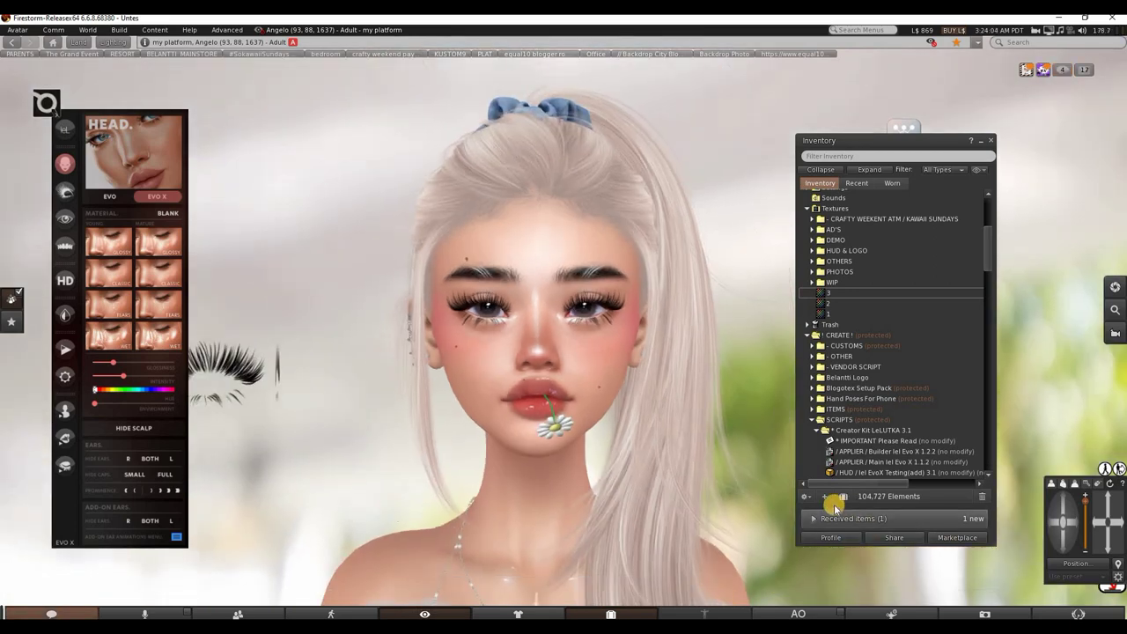
{"action": "left_click", "coordinate": [807, 334]}
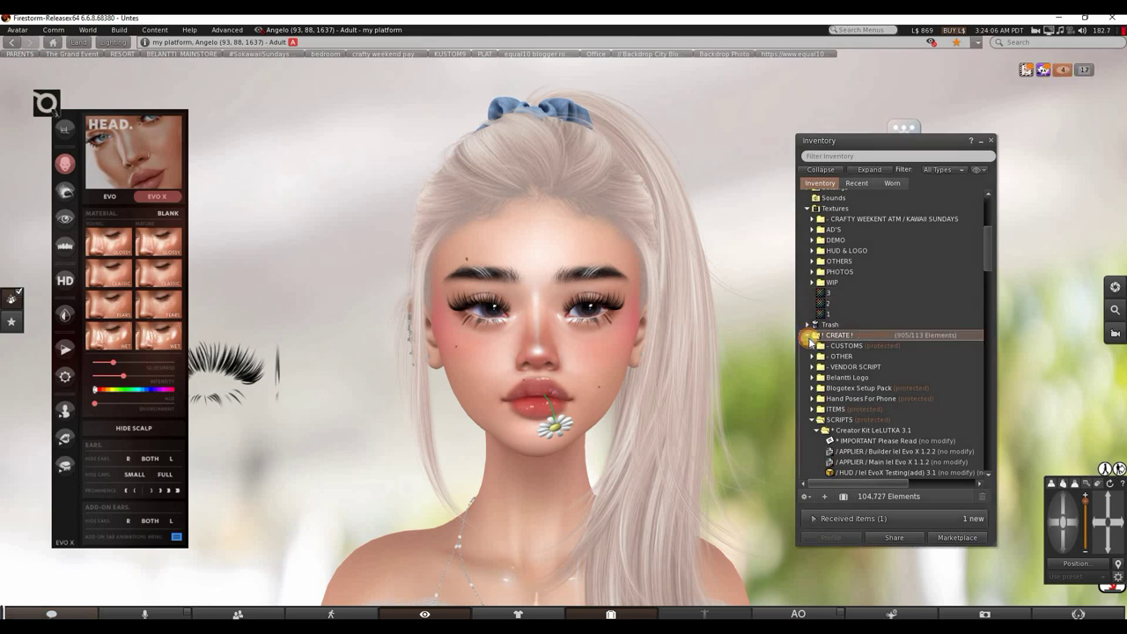
{"action": "right_click", "coordinate": [825, 489]}
{"action": "mouse_move", "coordinate": [828, 412]}
{"action": "left_click", "coordinate": [911, 412]}
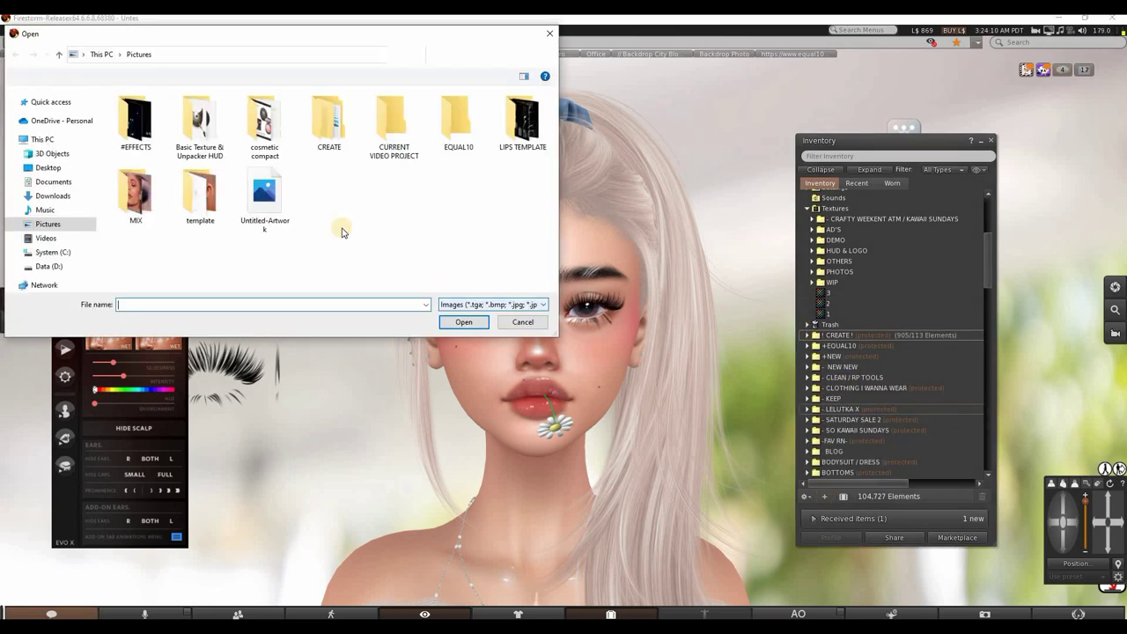
{"action": "left_click", "coordinate": [264, 202]}
{"action": "left_click", "coordinate": [476, 325]}
{"action": "type", "text": "4"}
{"action": "left_click", "coordinate": [534, 438]}
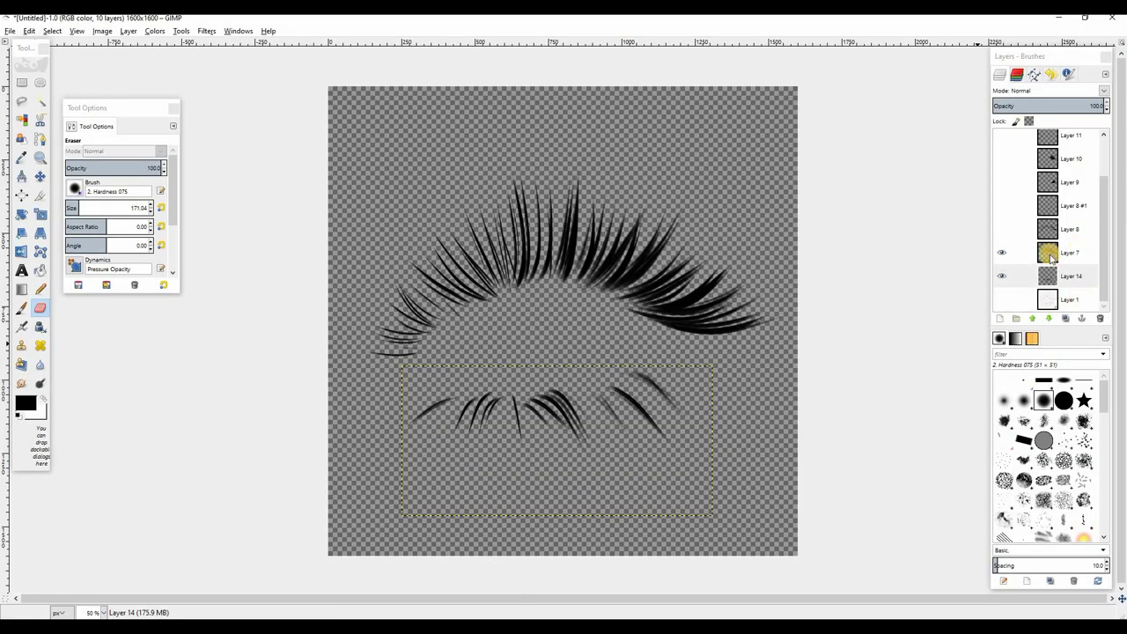
{"action": "left_click", "coordinate": [1041, 253]}
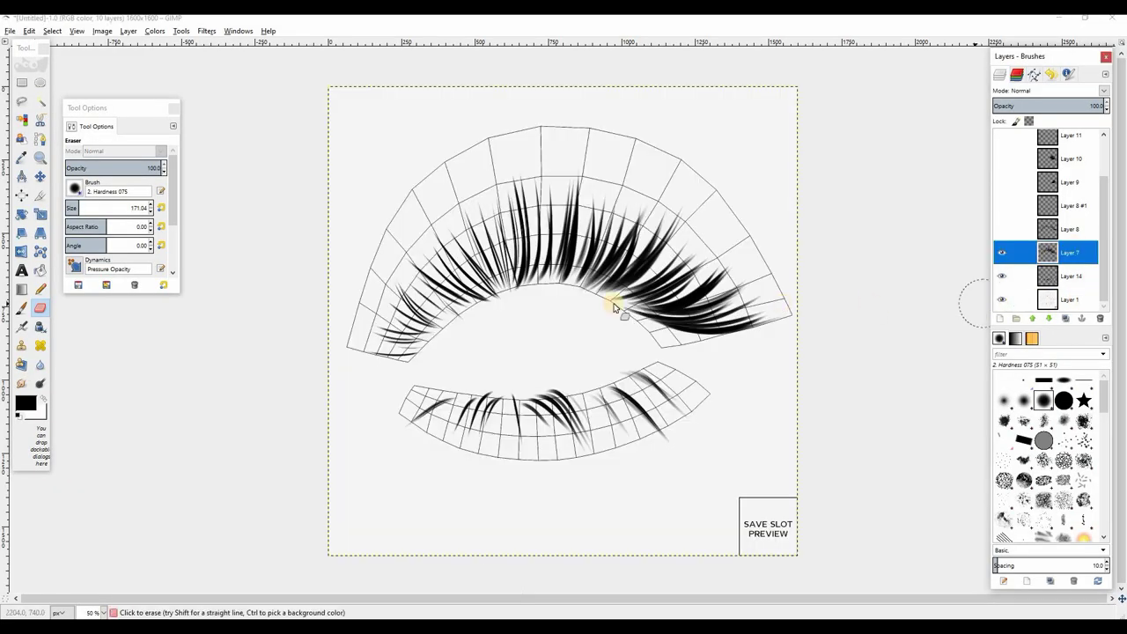
Step: Nudge the upper lashes slightly down-right, then try an IWarp on the lash tip and undo it
{"action": "left_click", "coordinate": [40, 177]}
{"action": "left_click_drag", "start_coordinate": [667, 325], "coordinate": [660, 327]}
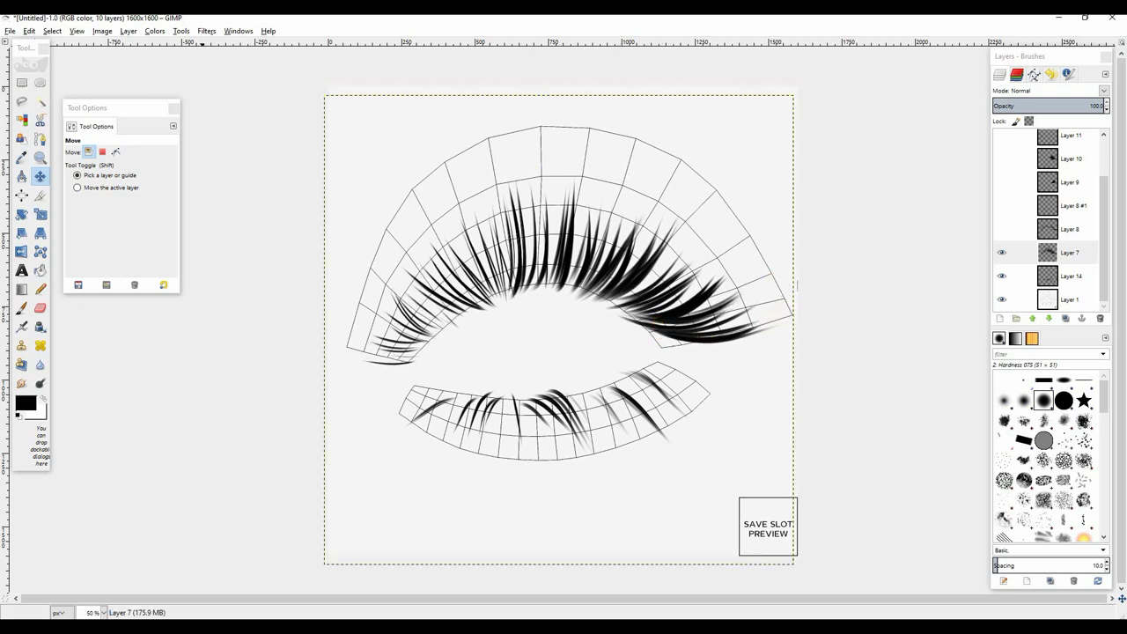
{"action": "left_click", "coordinate": [207, 31]}
{"action": "mouse_move", "coordinate": [264, 132]}
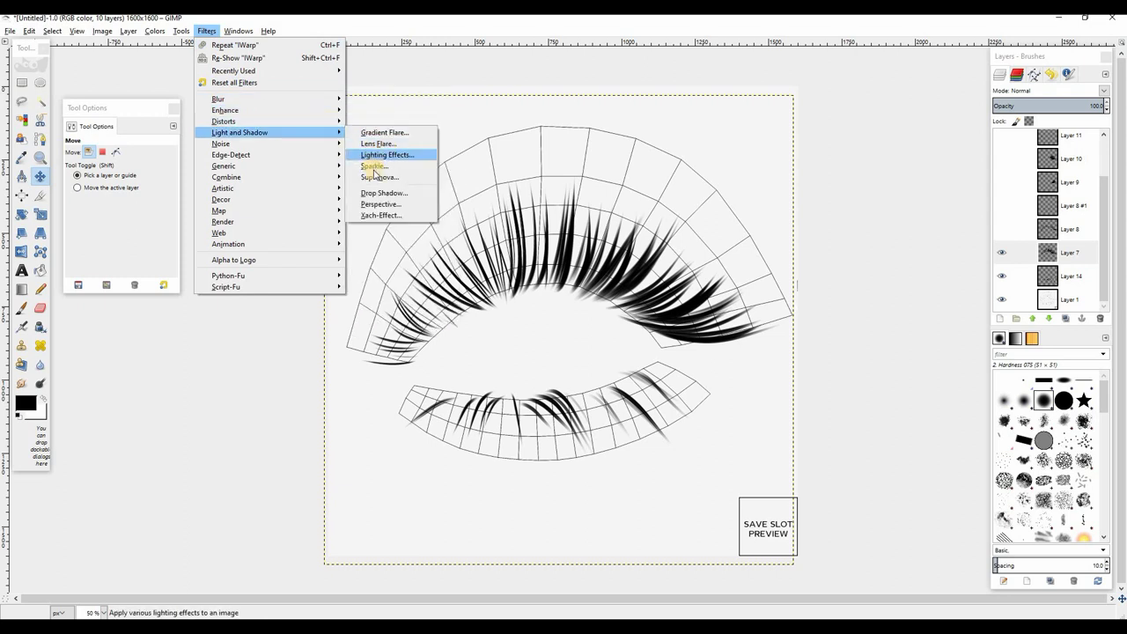
{"action": "mouse_move", "coordinate": [335, 142]}
{"action": "mouse_move", "coordinate": [342, 121]}
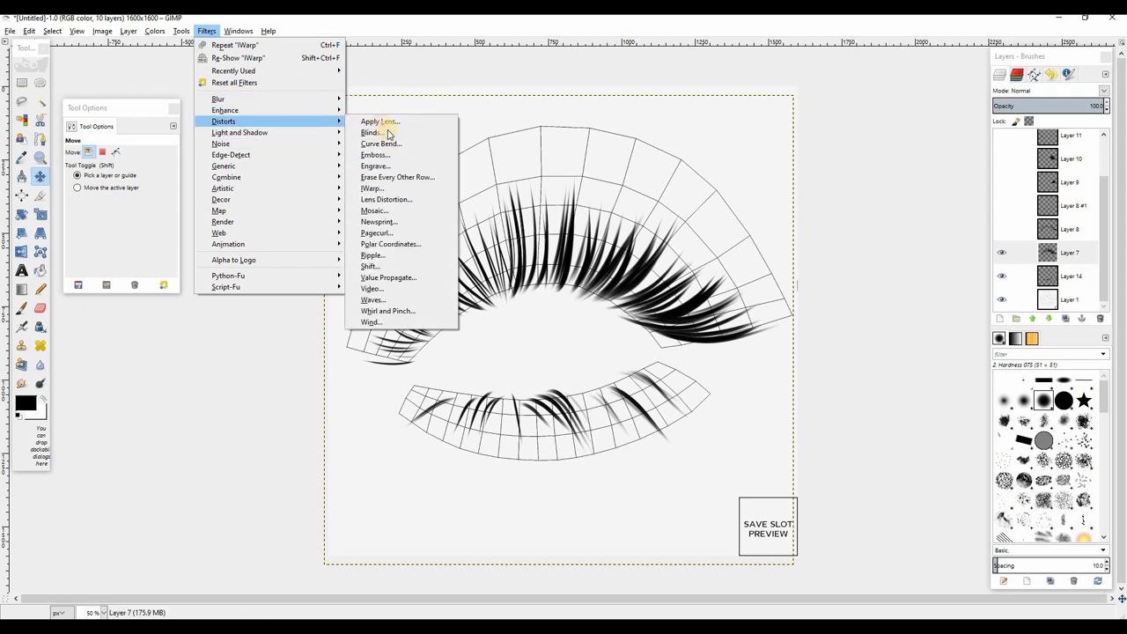
{"action": "left_click", "coordinate": [374, 187]}
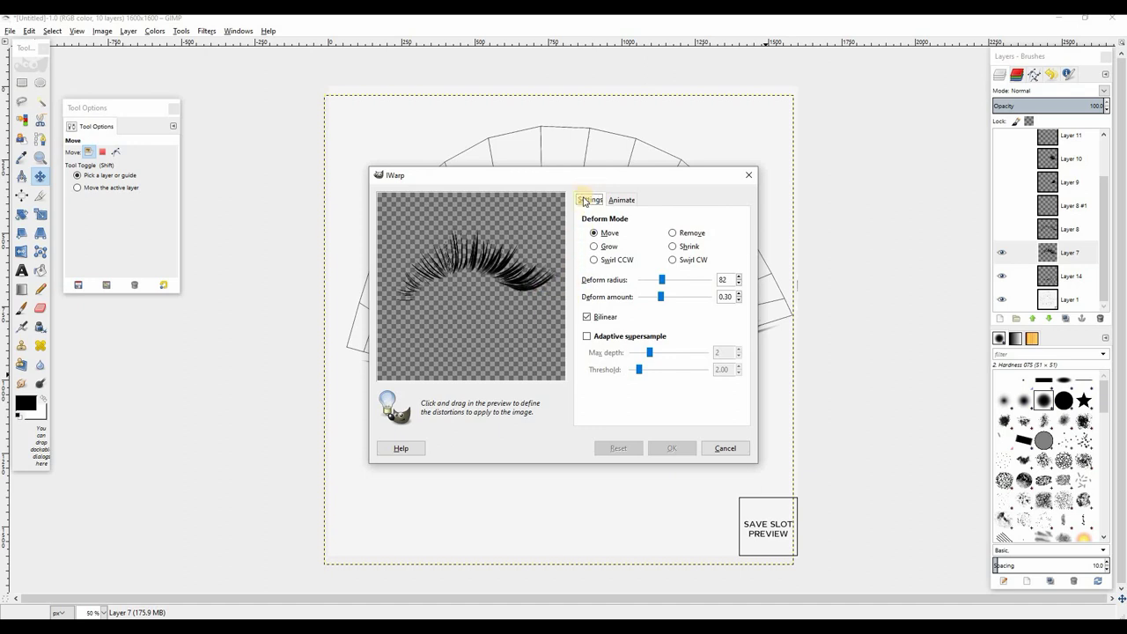
{"action": "left_click_drag", "start_coordinate": [556, 266], "coordinate": [539, 293]}
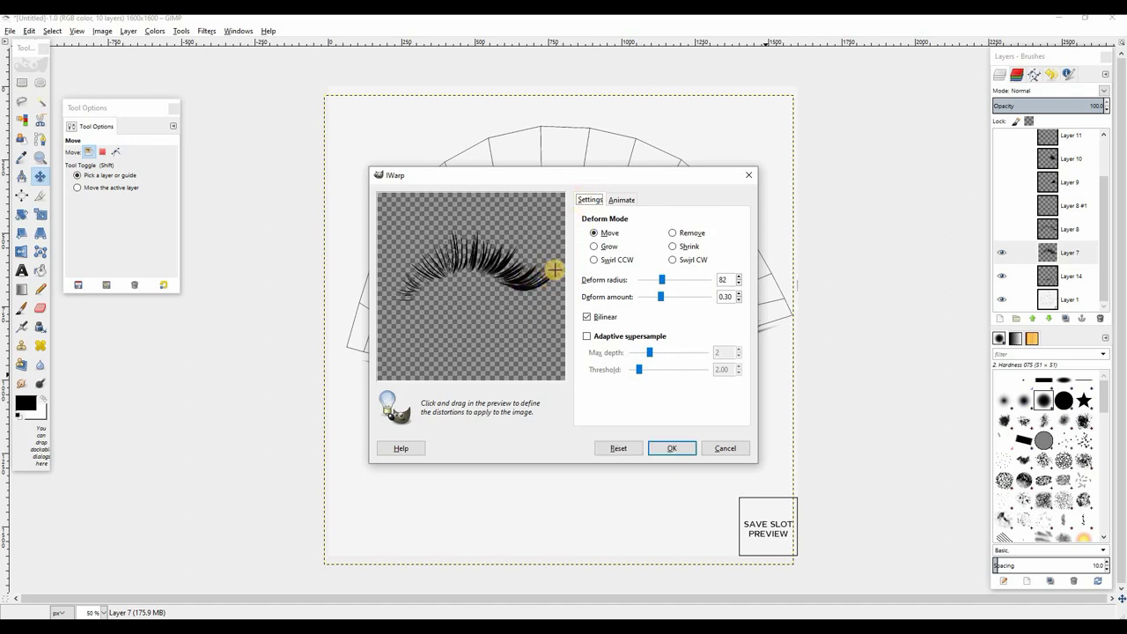
{"action": "left_click_drag", "start_coordinate": [565, 262], "coordinate": [589, 174]}
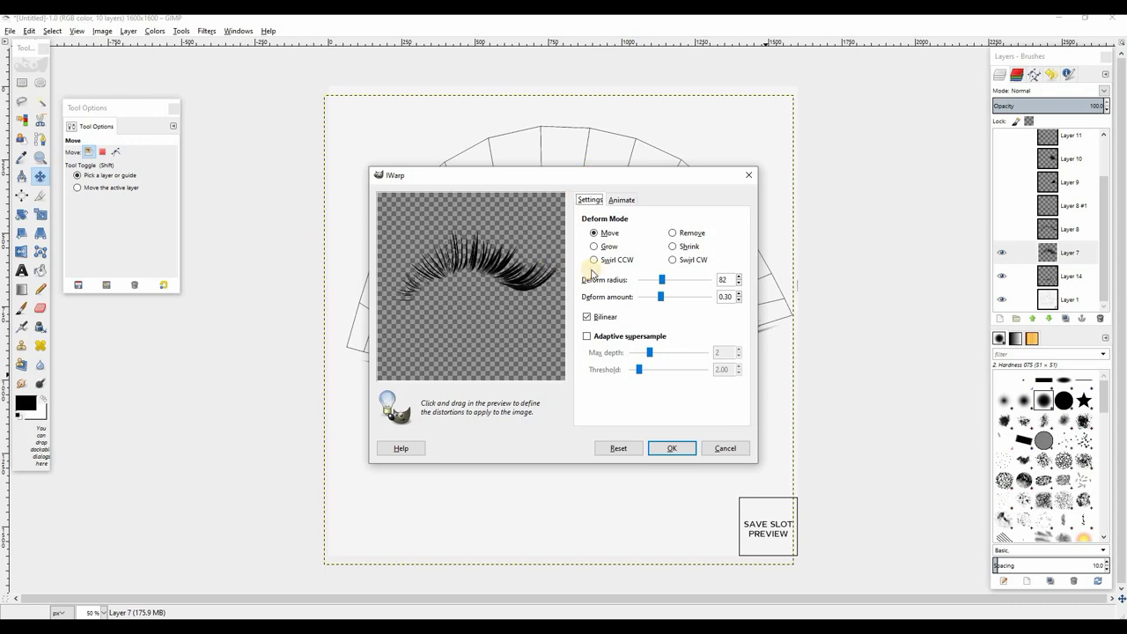
{"action": "left_click", "coordinate": [671, 449]}
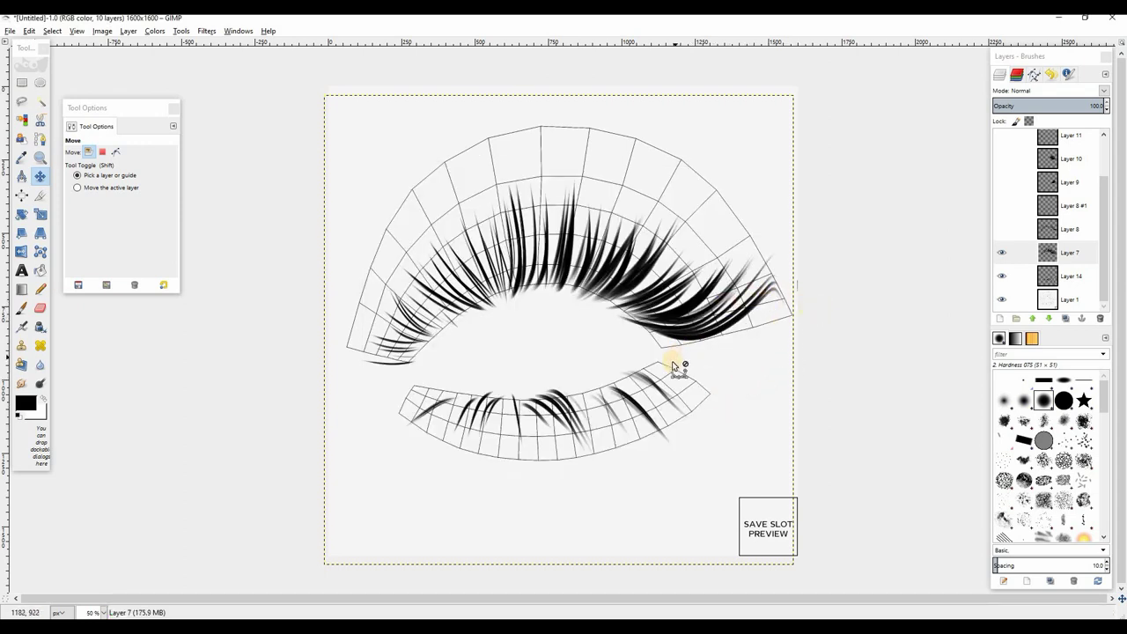
{"action": "key", "text": "ctrl+z"}
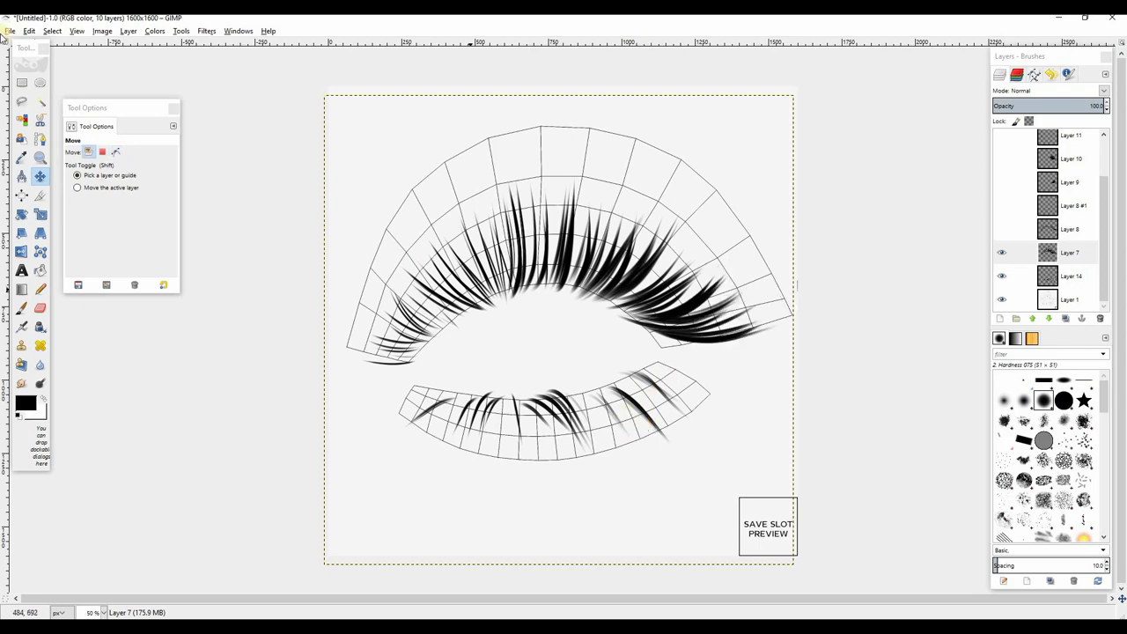
Step: Scale the upper lashes to 1336×1336 px and move them up-right onto the template arc
{"action": "left_click", "coordinate": [40, 214]}
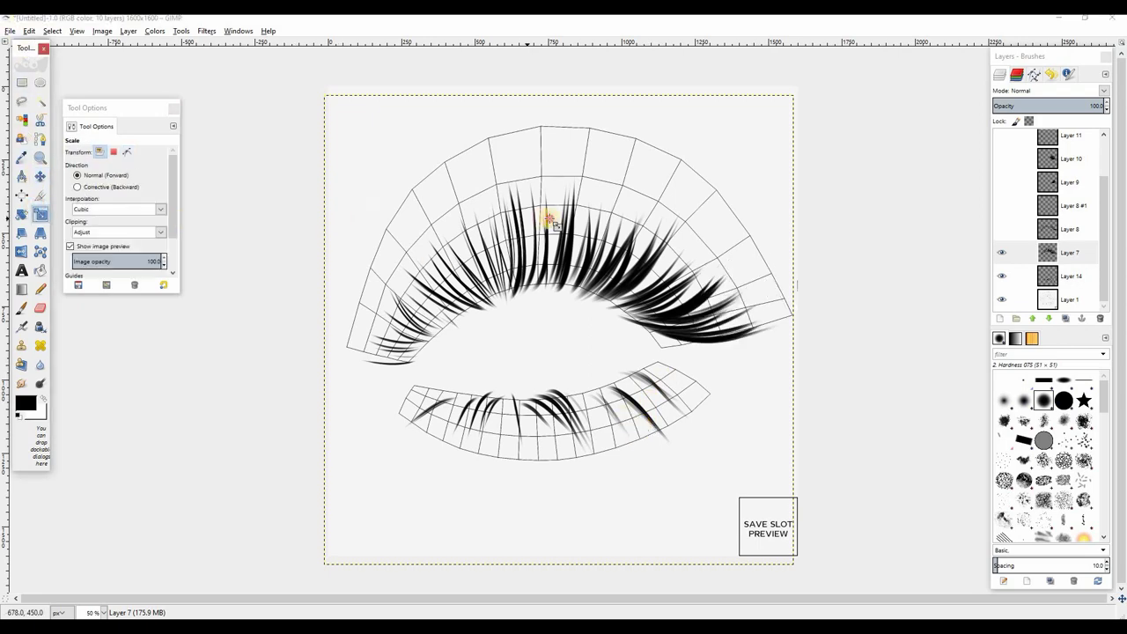
{"action": "left_click", "coordinate": [548, 221]}
{"action": "left_click_drag", "start_coordinate": [591, 242], "coordinate": [277, 184]}
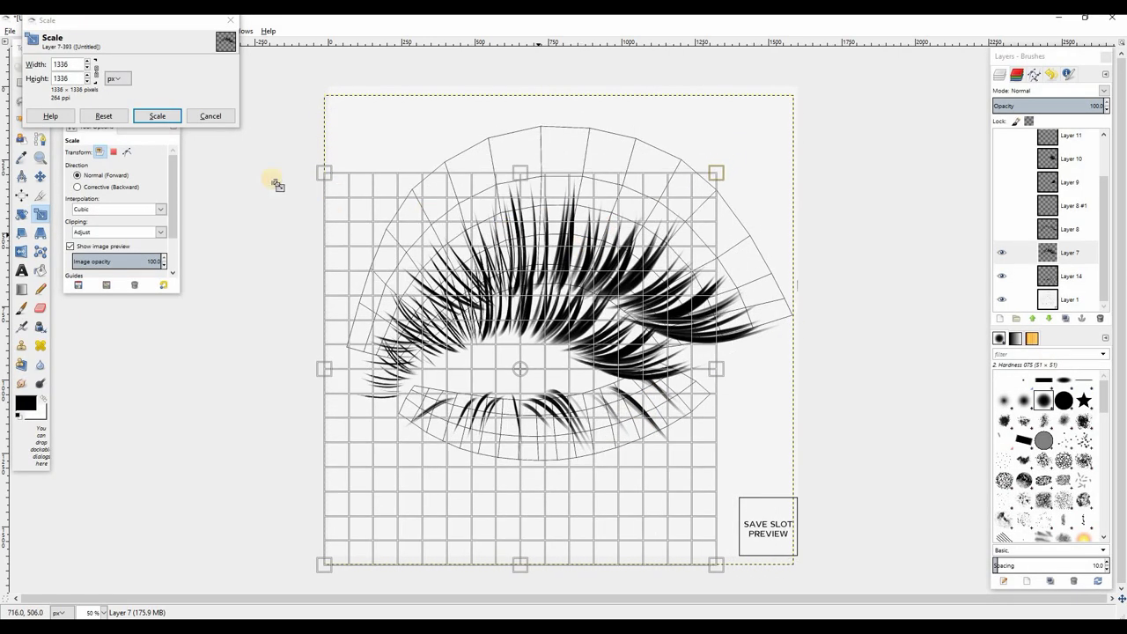
{"action": "left_click", "coordinate": [158, 116]}
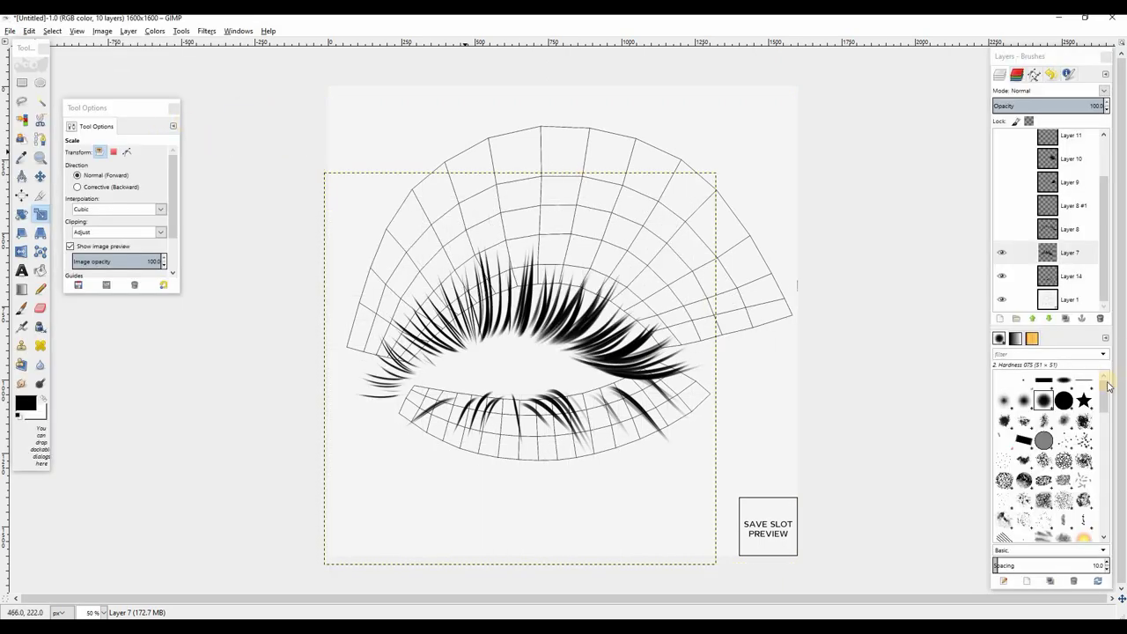
{"action": "left_click", "coordinate": [40, 176]}
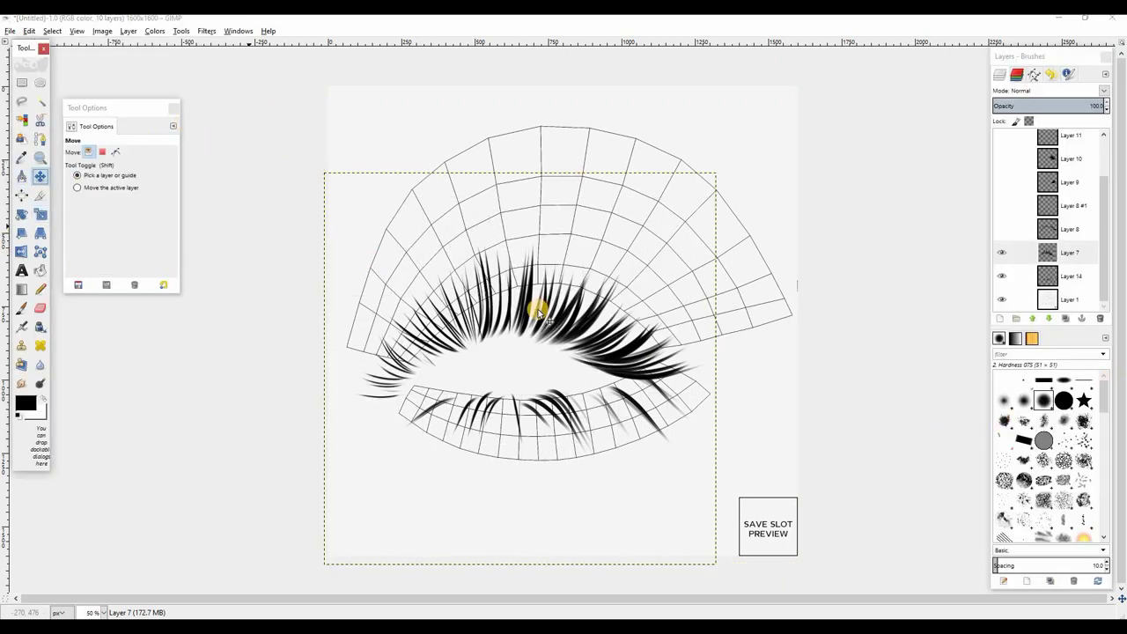
{"action": "left_click_drag", "start_coordinate": [524, 324], "coordinate": [560, 277]}
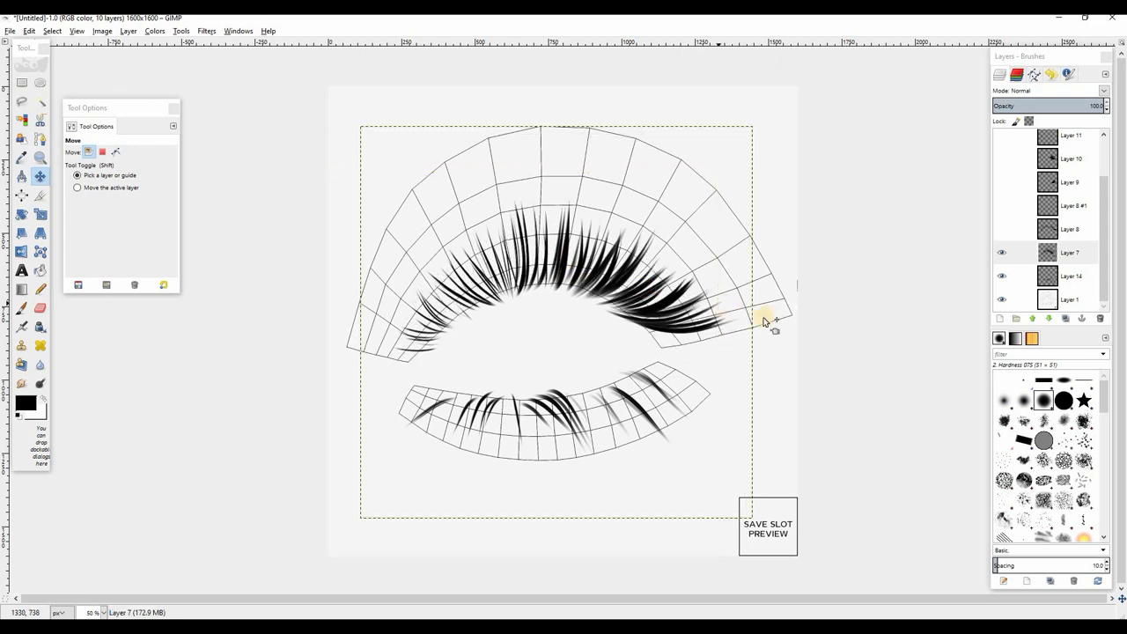
Step: Add a blank layer and merge it down into Layer 7 to expand it to canvas size
{"action": "left_click", "coordinate": [1000, 318]}
{"action": "left_click", "coordinate": [567, 401]}
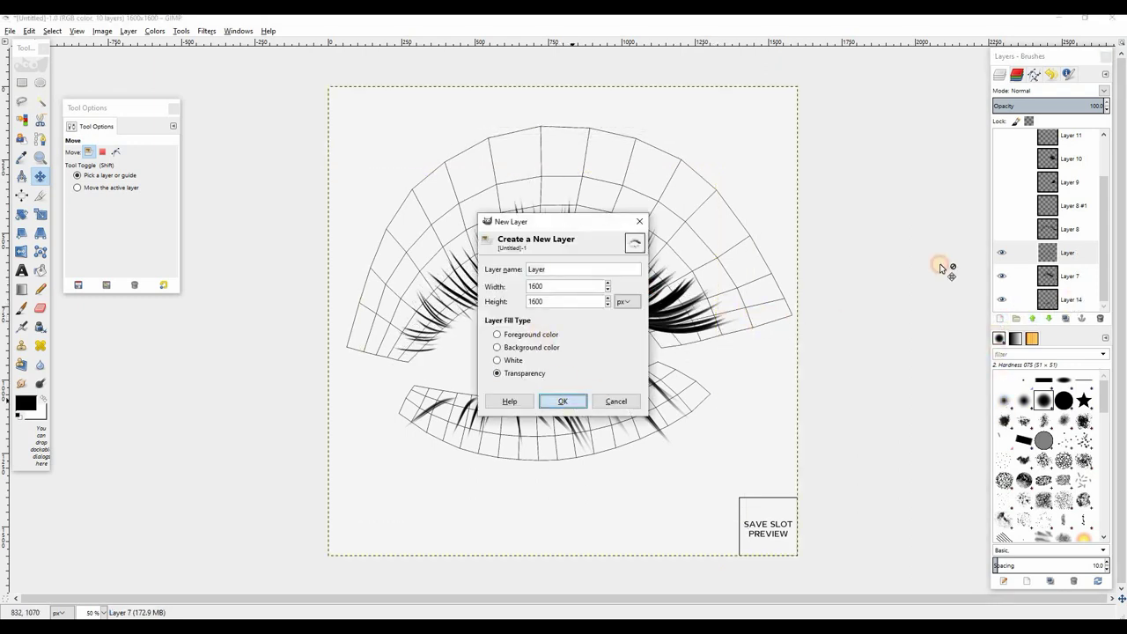
{"action": "right_click", "coordinate": [1037, 256]}
{"action": "left_click", "coordinate": [954, 341]}
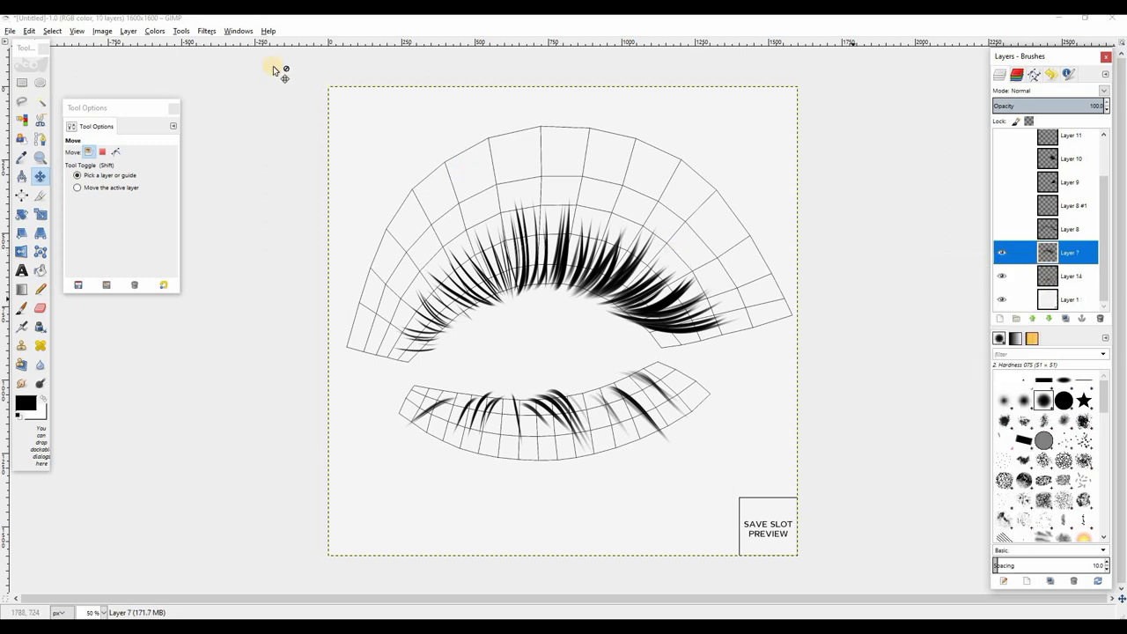
Step: Mark a crop region over the lashes, then abandon the crop
{"action": "left_click", "coordinate": [204, 32]}
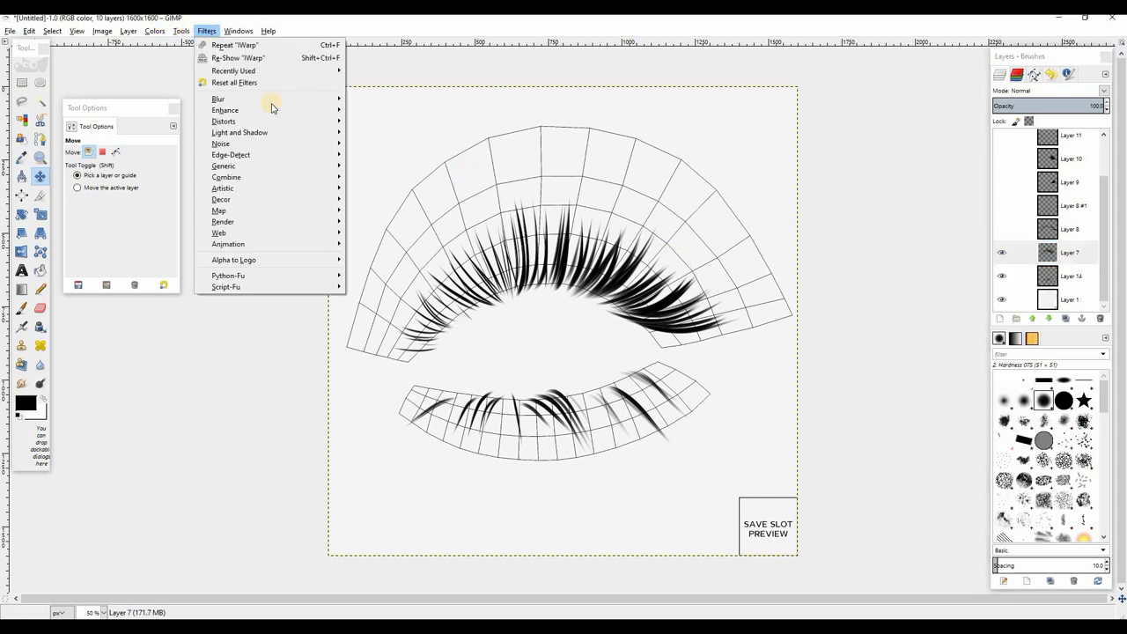
{"action": "left_click", "coordinate": [39, 195]}
{"action": "left_click", "coordinate": [39, 195]}
{"action": "left_click_drag", "start_coordinate": [361, 163], "coordinate": [747, 434]}
{"action": "left_click", "coordinate": [44, 176]}
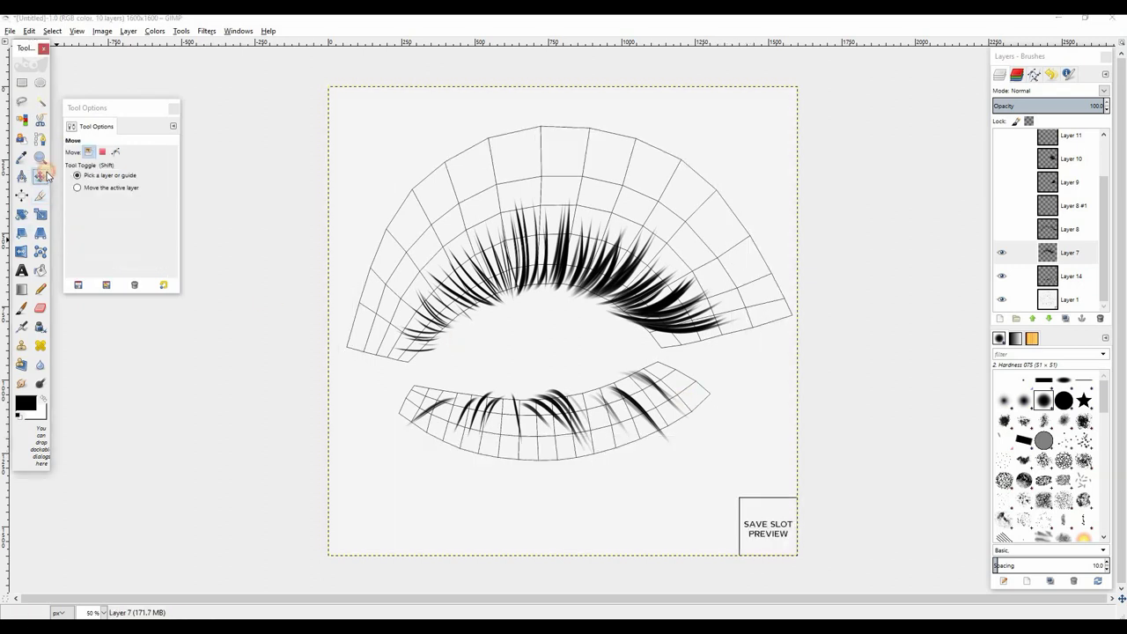
Step: Try an IWarp bending the lash tips, then undo it
{"action": "left_click", "coordinate": [207, 31]}
{"action": "mouse_move", "coordinate": [265, 118]}
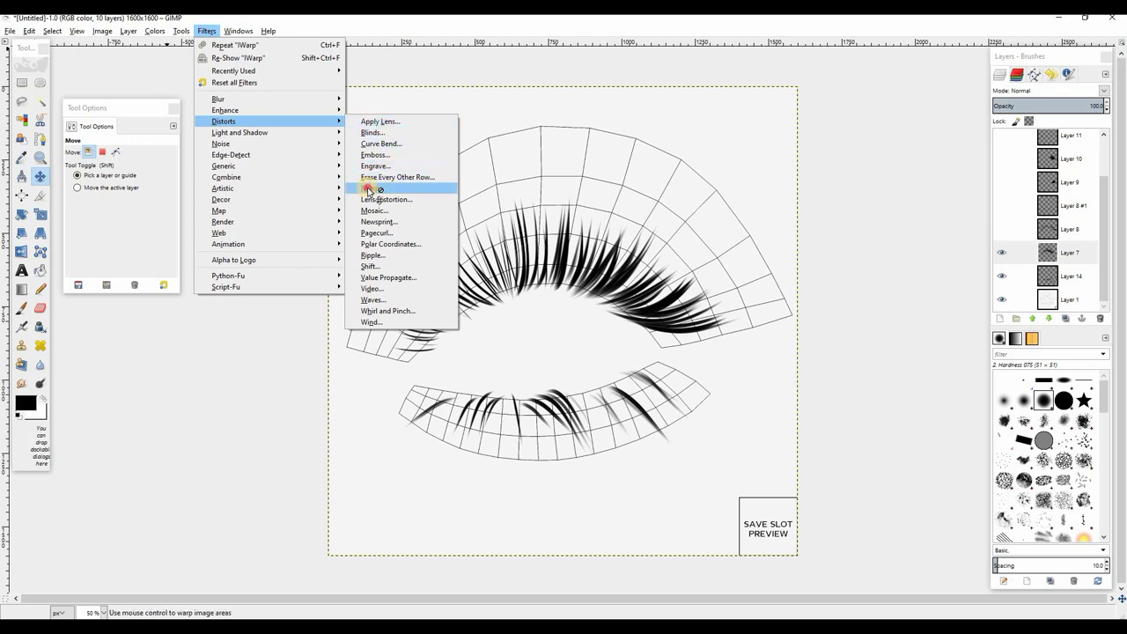
{"action": "left_click", "coordinate": [367, 185]}
{"action": "mouse_move", "coordinate": [551, 299]}
{"action": "left_mouse_down"}
{"action": "mouse_move", "coordinate": [549, 221]}
{"action": "mouse_move", "coordinate": [551, 282]}
{"action": "mouse_move", "coordinate": [563, 261]}
{"action": "left_mouse_up"}
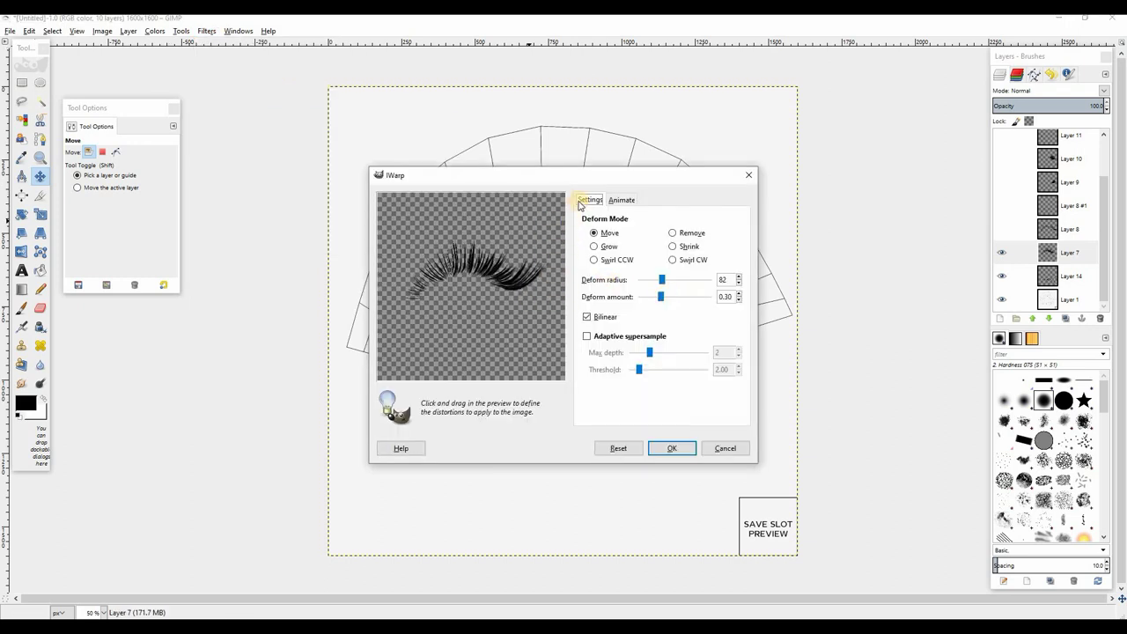
{"action": "left_click", "coordinate": [673, 449]}
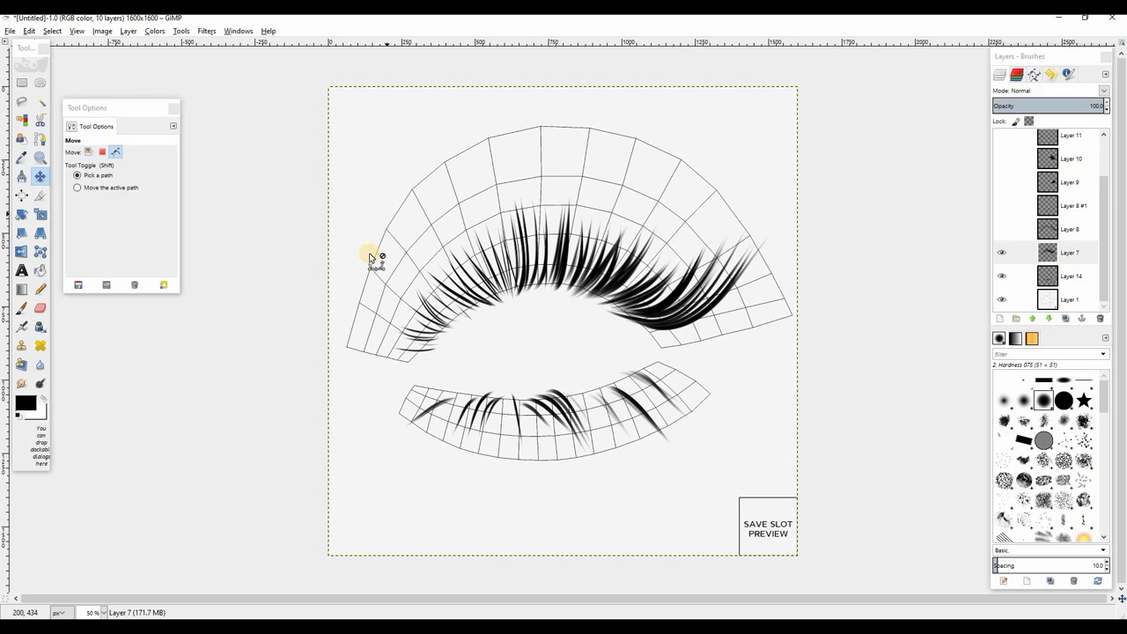
{"action": "key", "text": "ctrl+z"}
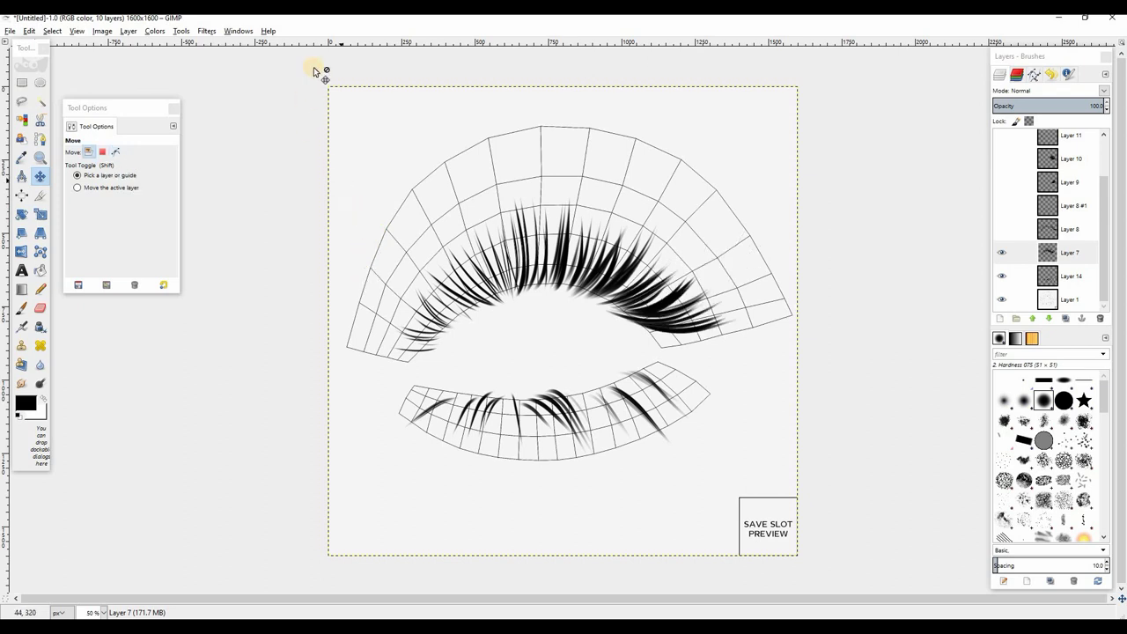
Step: Reapply IWarp to the outer lash tip so the lashes follow the template curve
{"action": "left_click", "coordinate": [206, 30]}
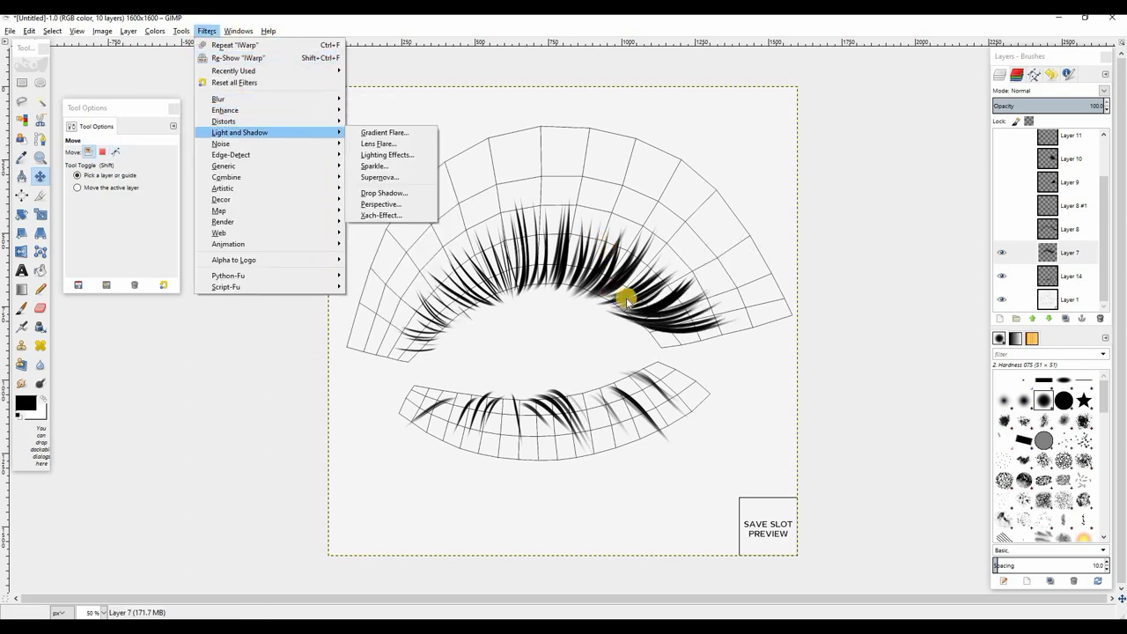
{"action": "mouse_move", "coordinate": [314, 120]}
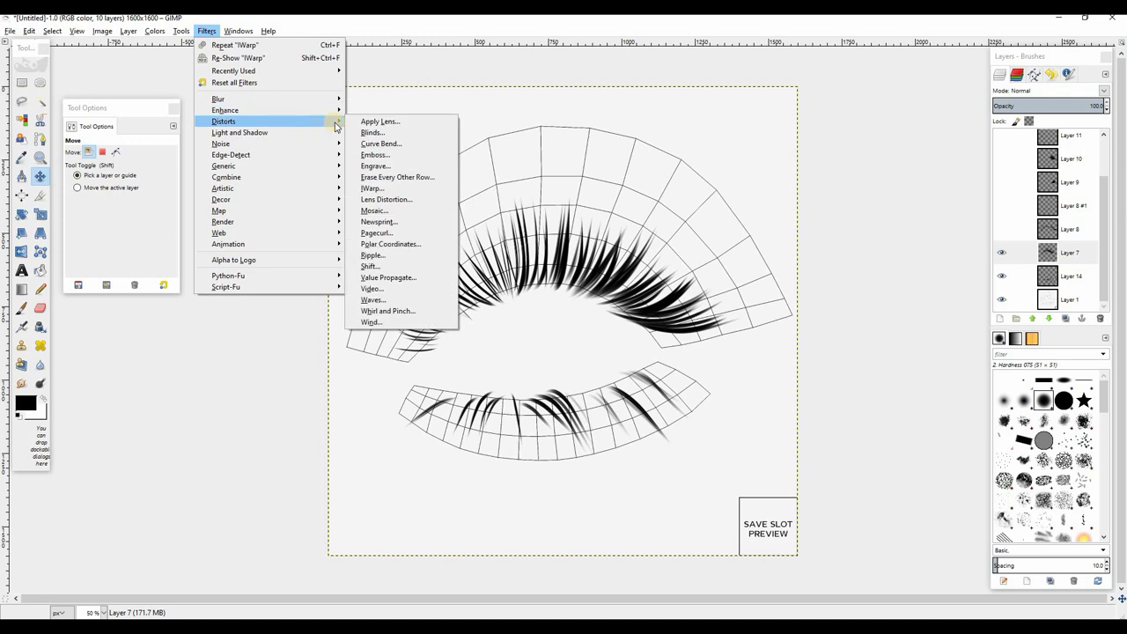
{"action": "left_click", "coordinate": [388, 184]}
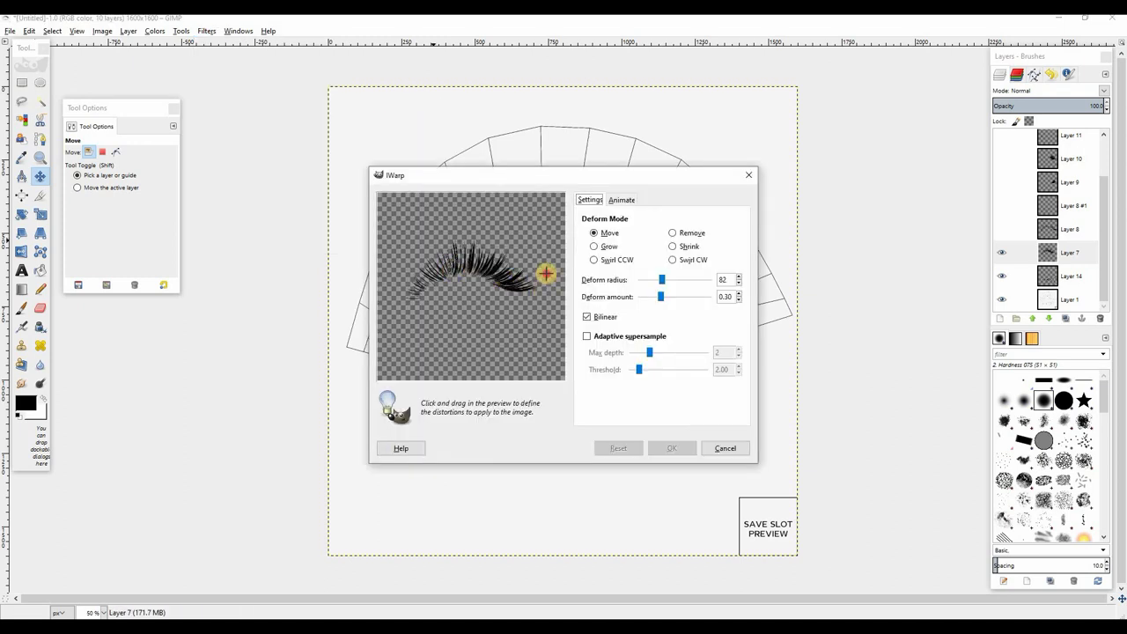
{"action": "left_click_drag", "start_coordinate": [567, 255], "coordinate": [545, 270]}
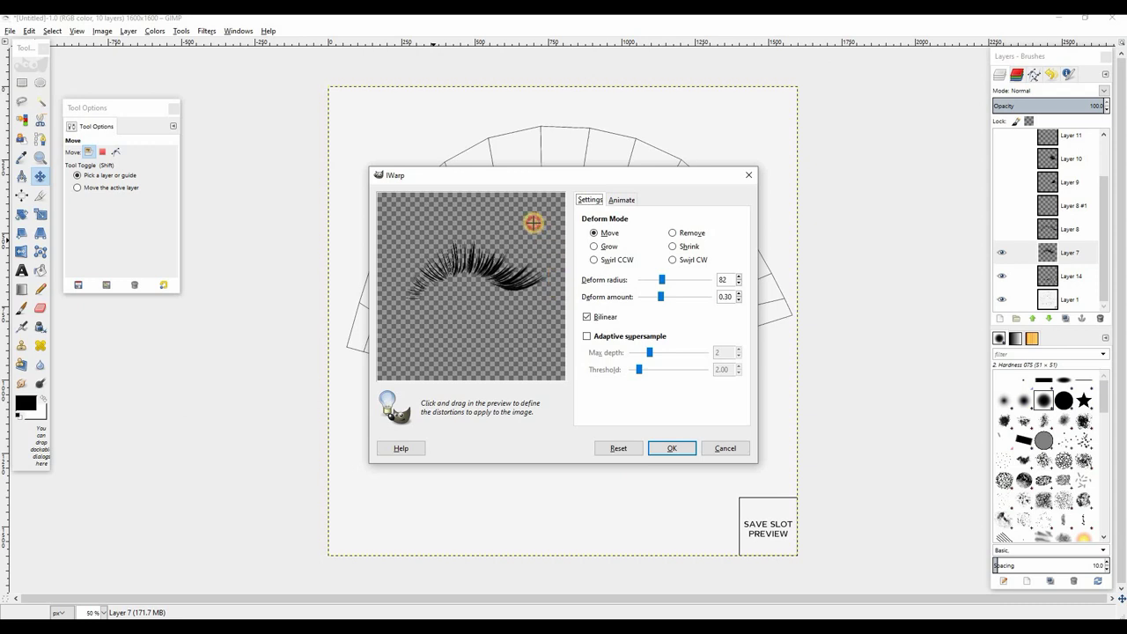
{"action": "left_click", "coordinate": [671, 448]}
{"action": "left_click", "coordinate": [48, 212]}
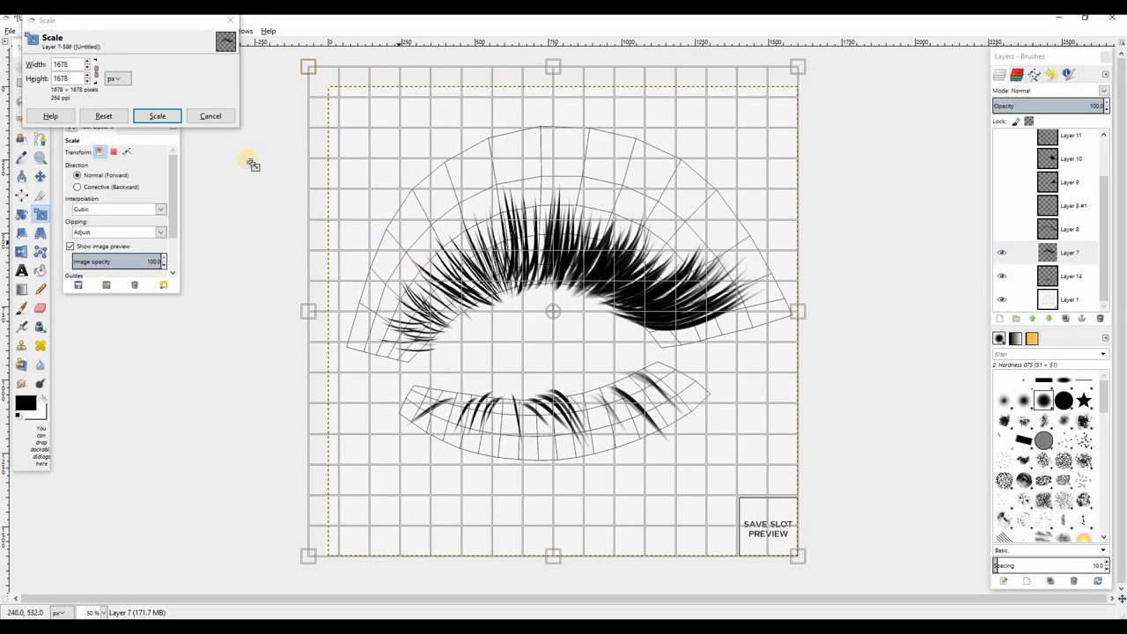
Step: Apply the 1678 px scale, rescale the lashes, and shift them down and right over the template
{"action": "left_click", "coordinate": [157, 115]}
{"action": "left_click", "coordinate": [40, 177]}
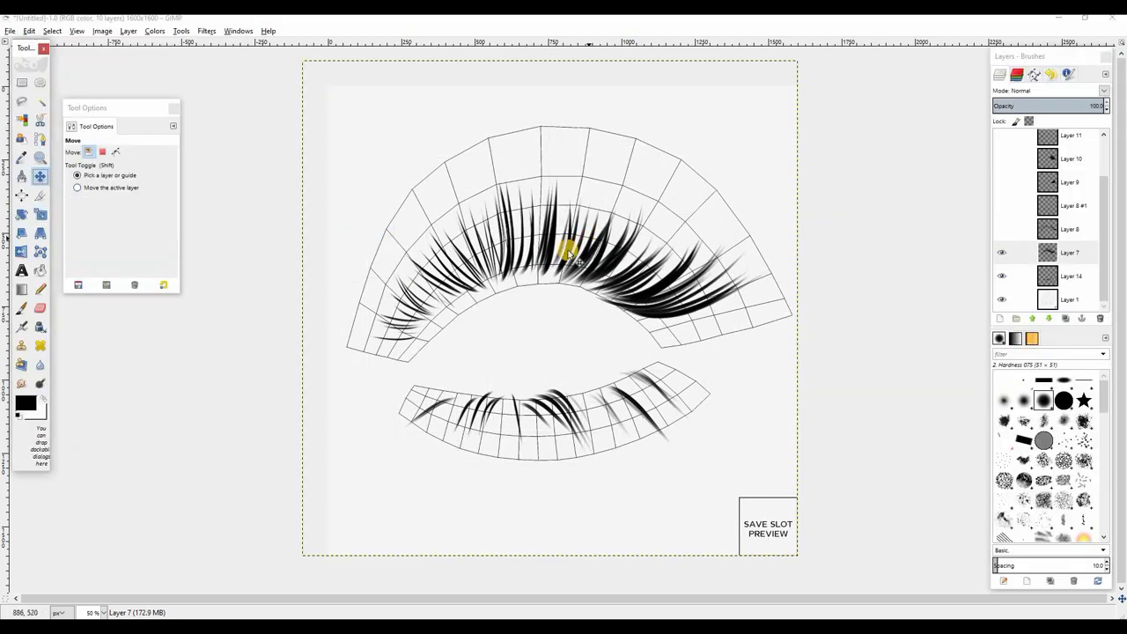
{"action": "left_click_drag", "start_coordinate": [545, 264], "coordinate": [563, 284]}
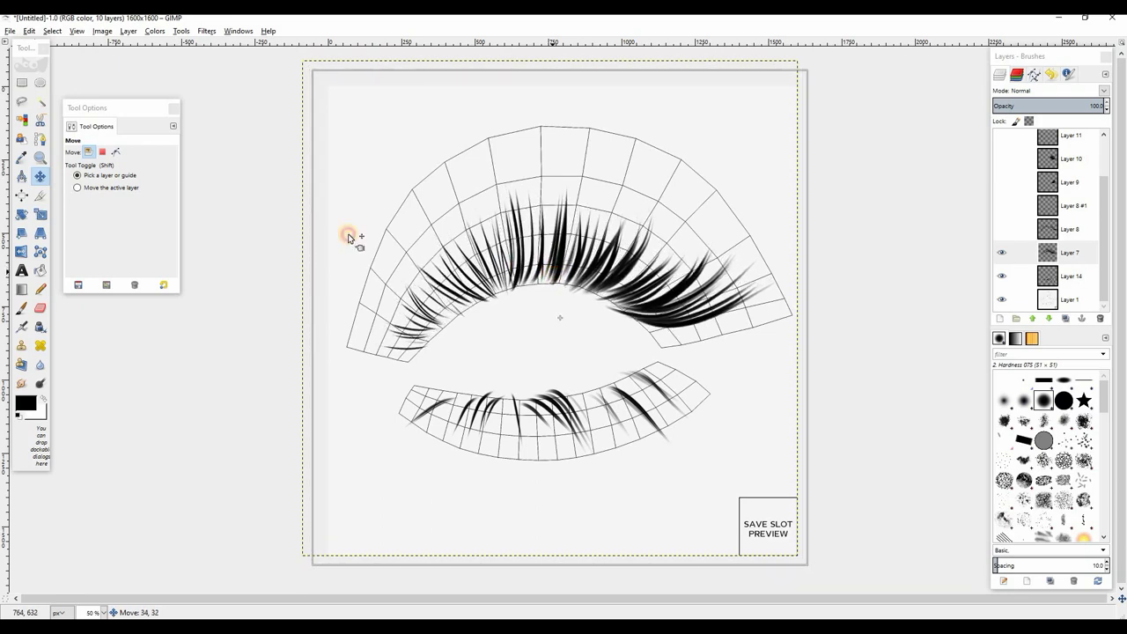
{"action": "left_click", "coordinate": [39, 214]}
{"action": "left_click", "coordinate": [759, 216]}
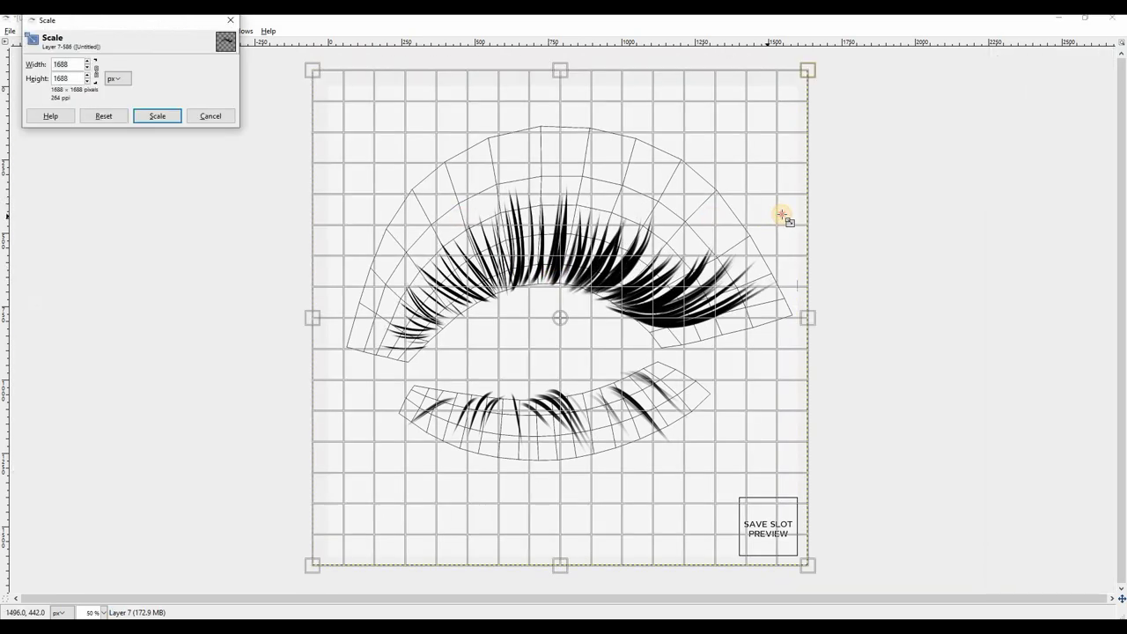
{"action": "left_click", "coordinate": [157, 117]}
{"action": "key", "text": "m"}
{"action": "left_click_drag", "start_coordinate": [557, 273], "coordinate": [558, 280]}
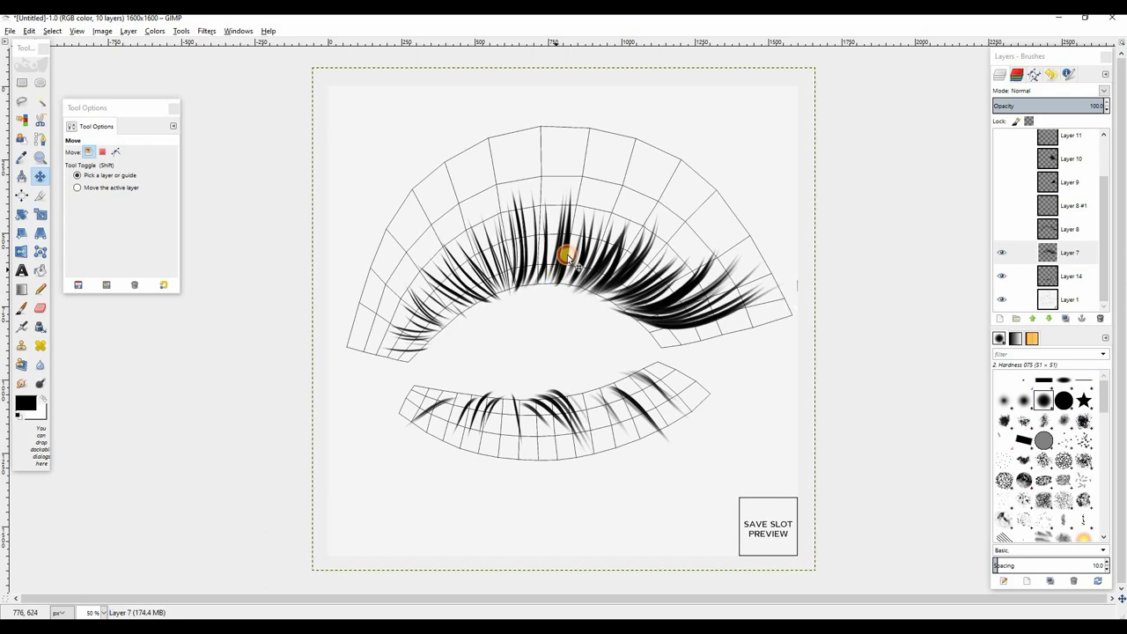
Step: Hide the white template, export the lashes to Untitled-Artwork.png, and preview them in Firestorm
{"action": "left_click", "coordinate": [1008, 304]}
{"action": "key", "text": "ctrl+e"}
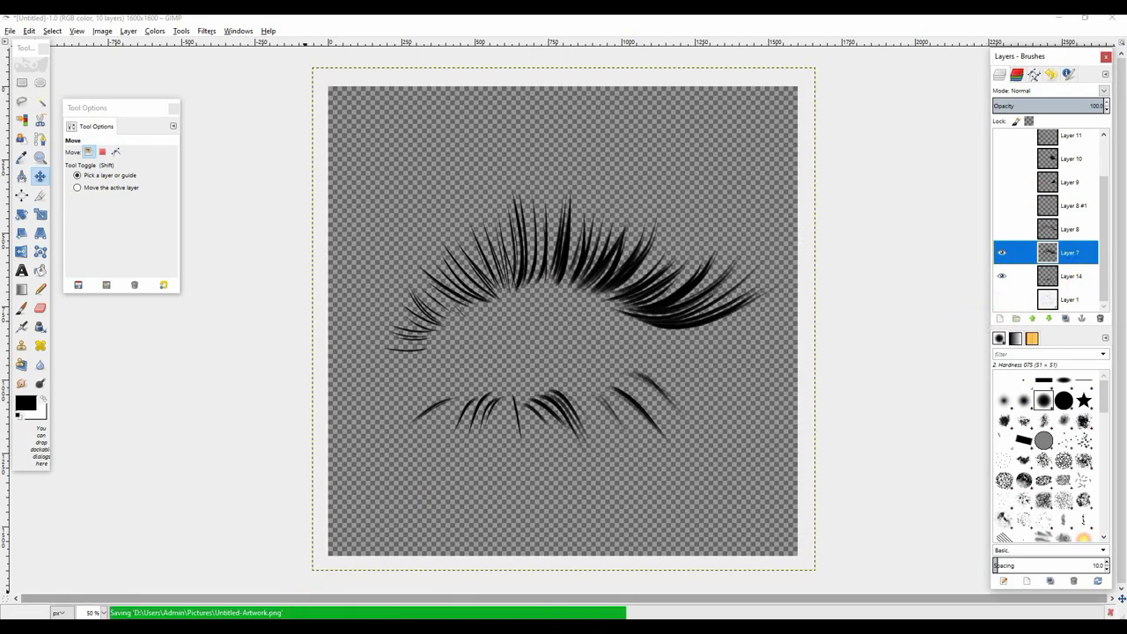
{"action": "left_click", "coordinate": [302, 585]}
{"action": "scroll", "coordinate": [446, 412], "scroll_direction": "up", "scroll_amount": 5}
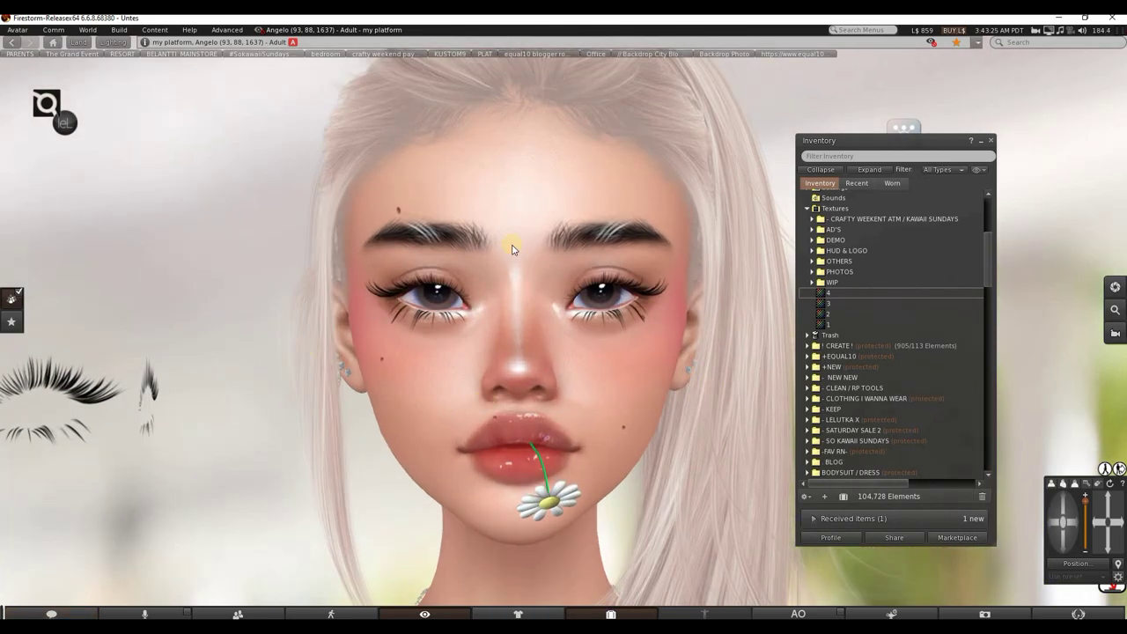
{"action": "key", "text": "alt+Tab"}
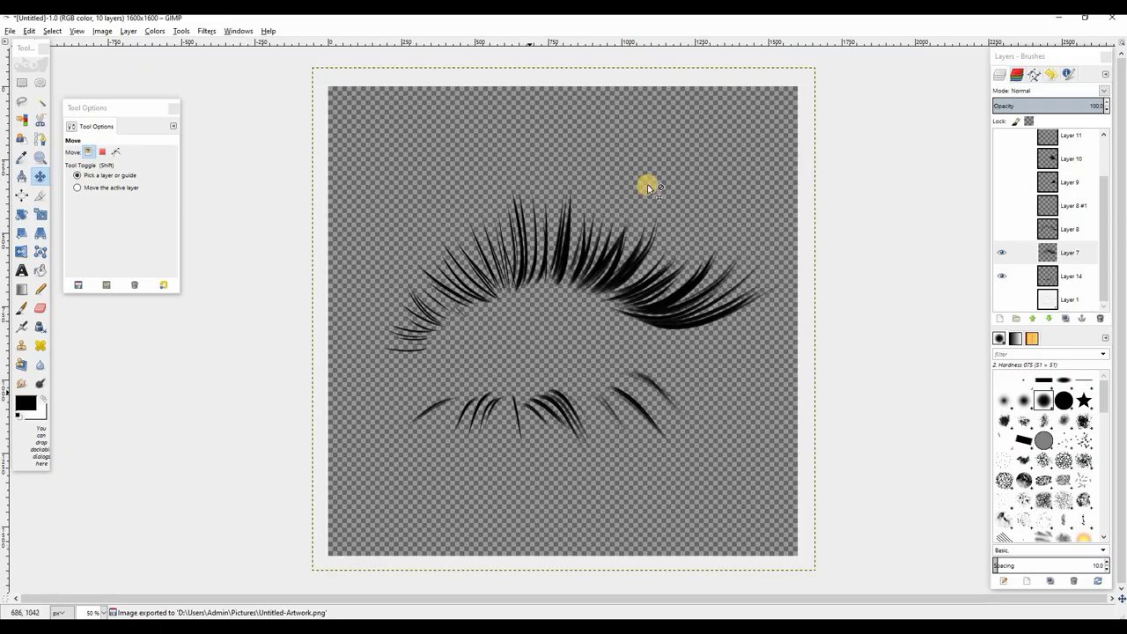
Step: With the white template shown, enlarge the lashes in two scaling passes toward upper left and right
{"action": "left_click", "coordinate": [1002, 300]}
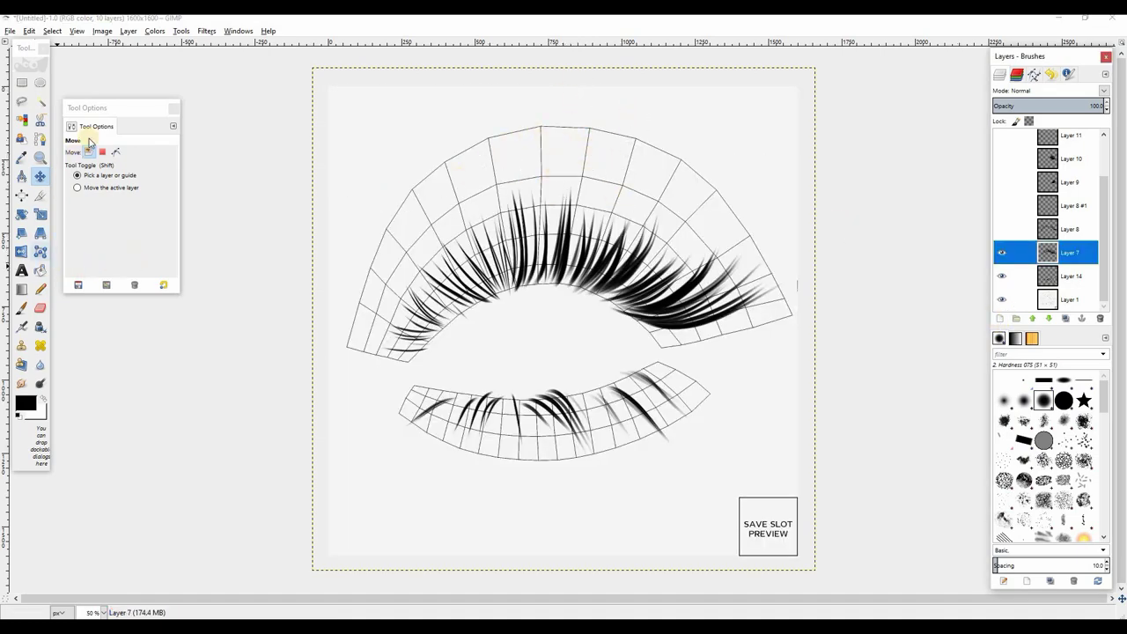
{"action": "left_click", "coordinate": [40, 214]}
{"action": "left_click_drag", "start_coordinate": [429, 205], "coordinate": [314, 169]}
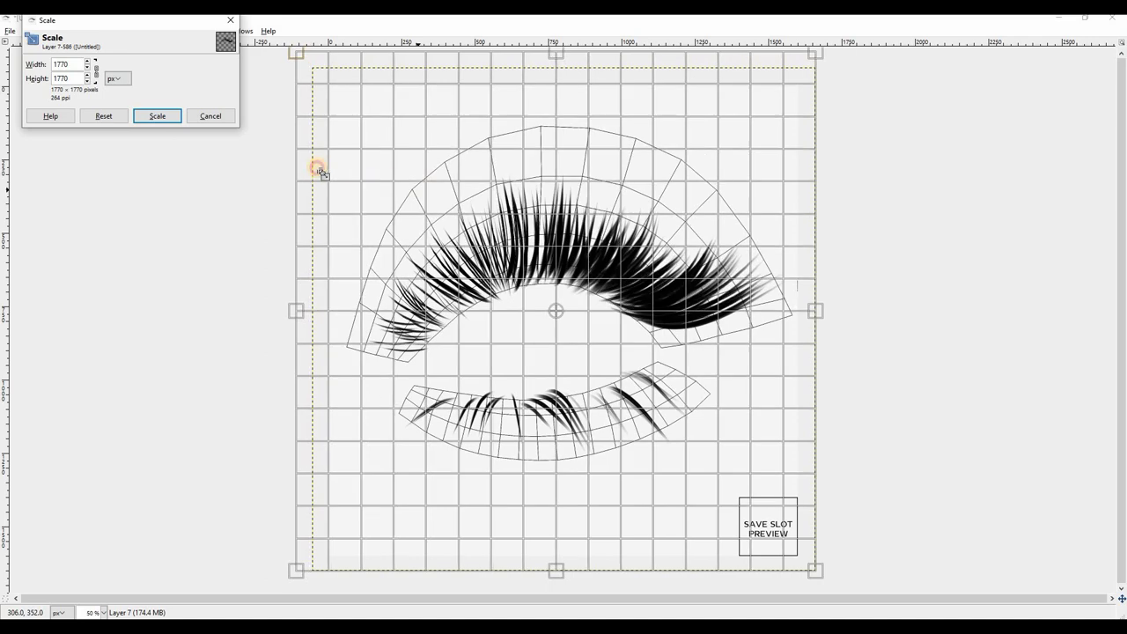
{"action": "key", "text": "Return"}
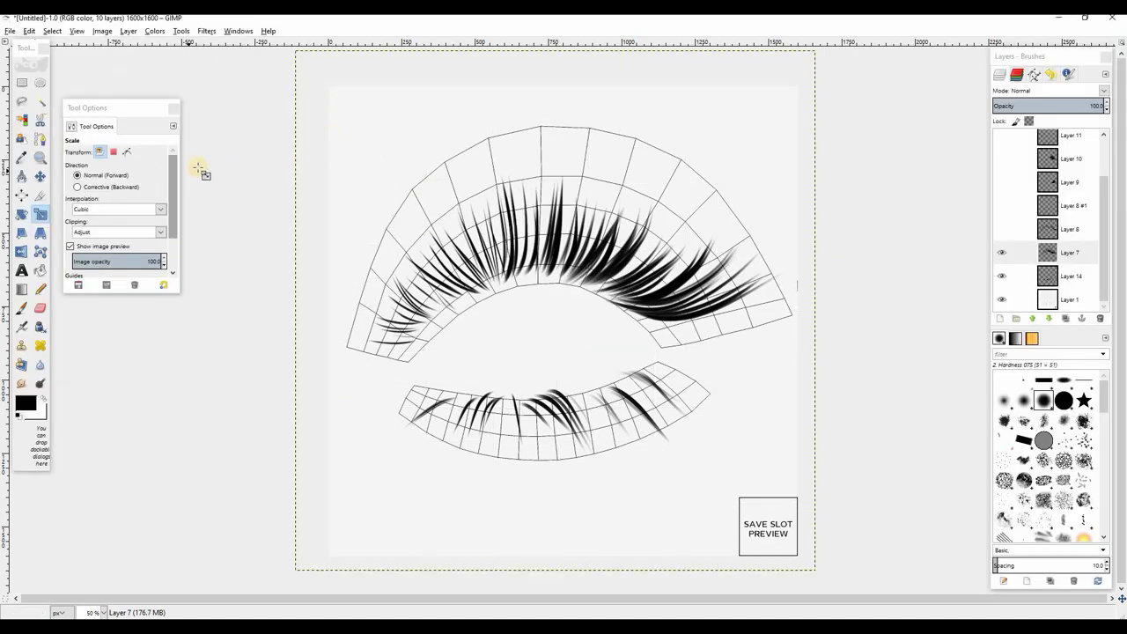
{"action": "left_click_drag", "start_coordinate": [588, 242], "coordinate": [841, 97]}
{"action": "left_click", "coordinate": [155, 117]}
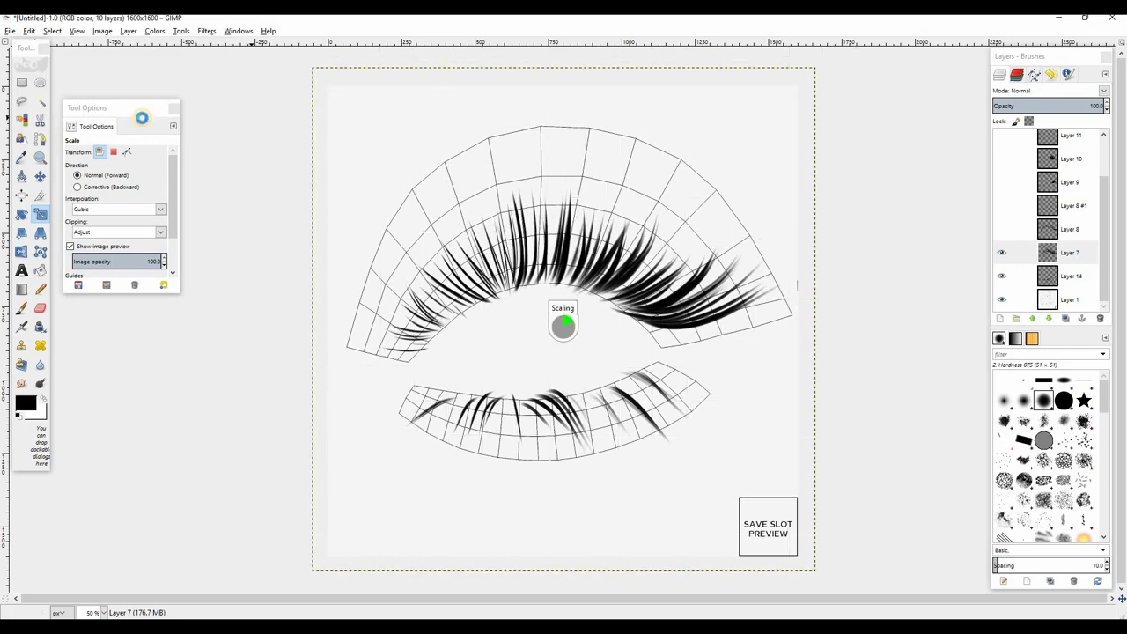
Step: Shift the lashes left and down over the template and hide the white background layer
{"action": "key", "text": "m"}
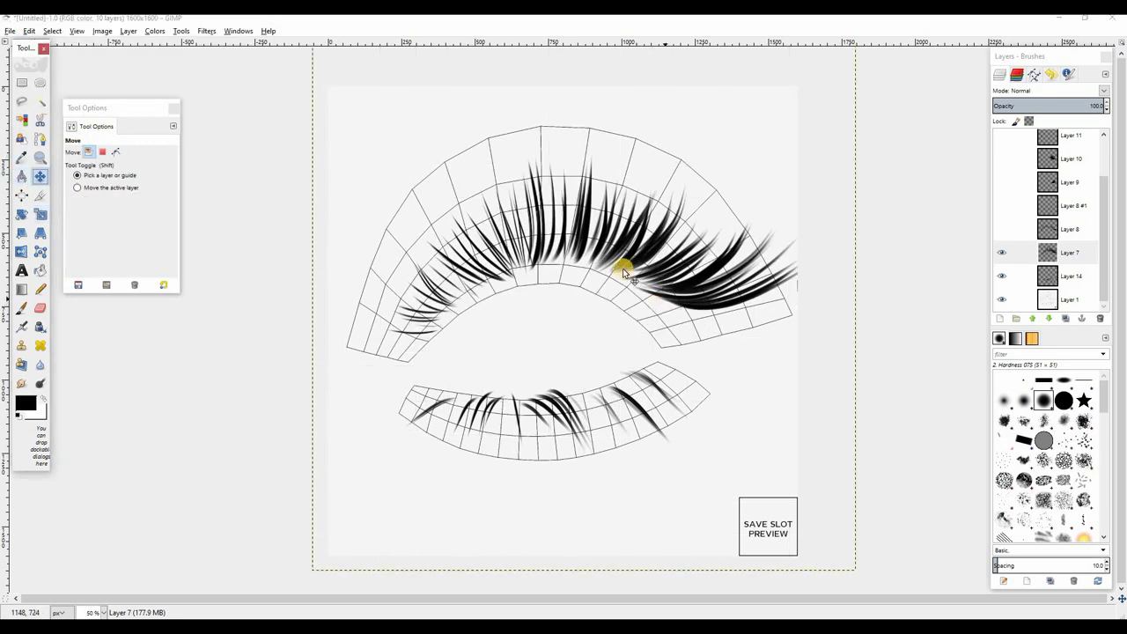
{"action": "left_click_drag", "start_coordinate": [635, 262], "coordinate": [614, 292]}
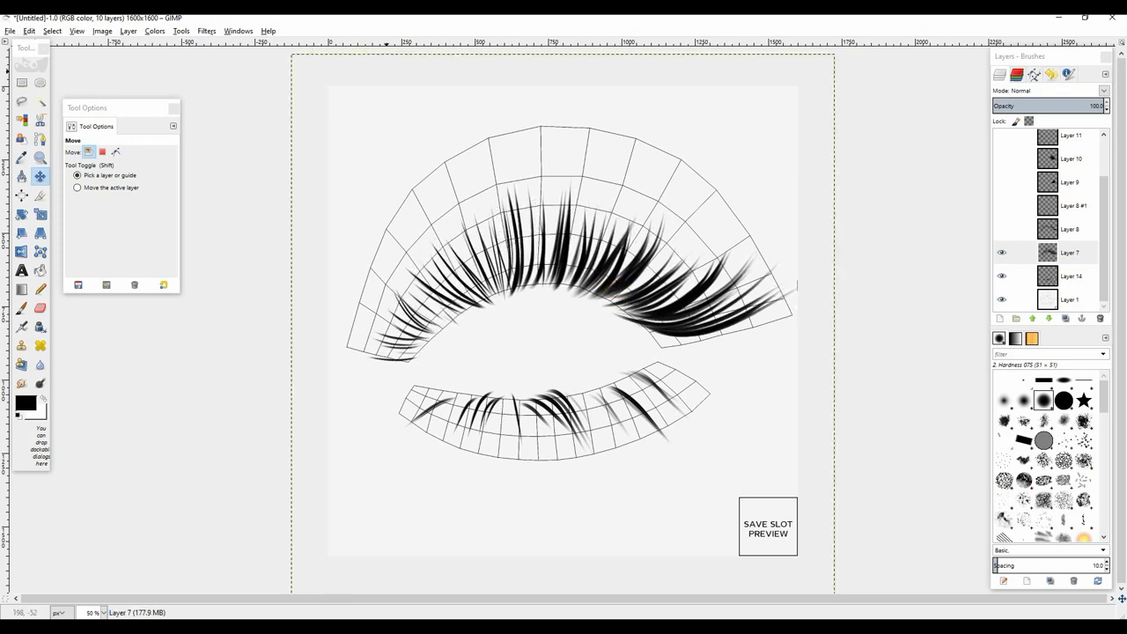
{"action": "left_click", "coordinate": [1000, 300]}
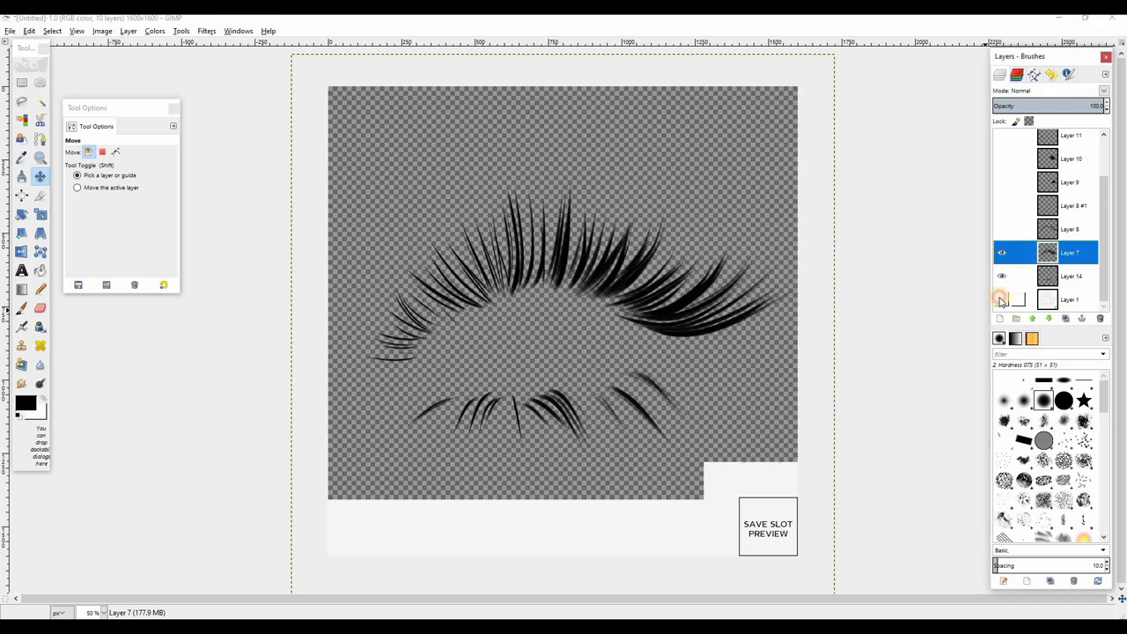
Step: Re-export the enlarged, repositioned lashes to Untitled-Artwork.png with Ctrl+E
{"action": "key", "text": "ctrl+e"}
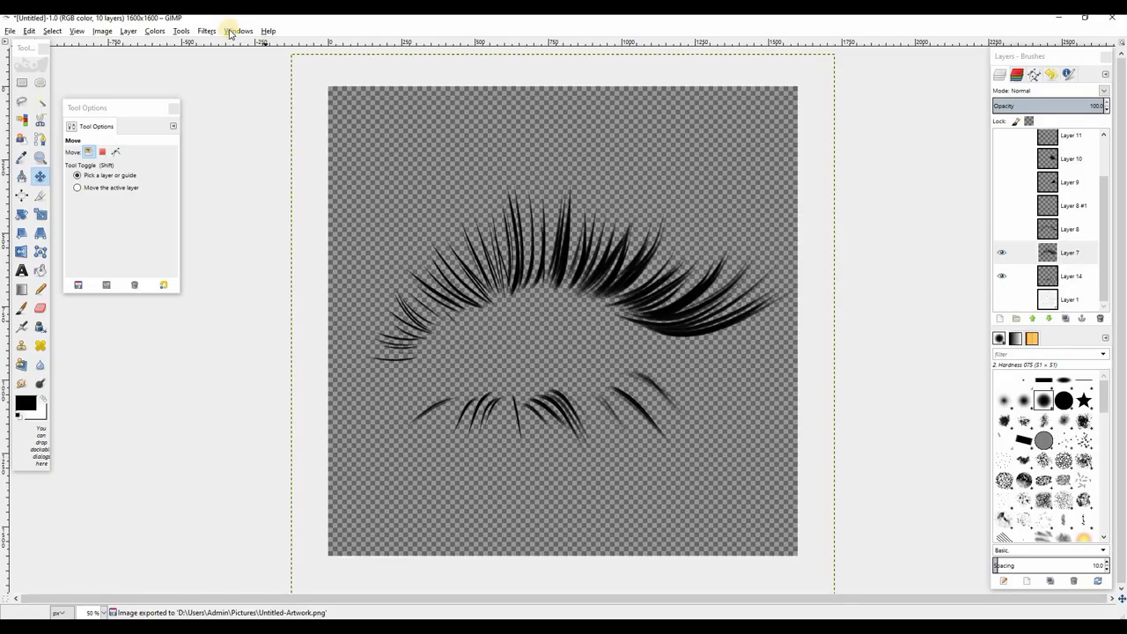
{"action": "left_click", "coordinate": [236, 30]}
{"action": "mouse_move", "coordinate": [207, 31]}
{"action": "mouse_move", "coordinate": [264, 110]}
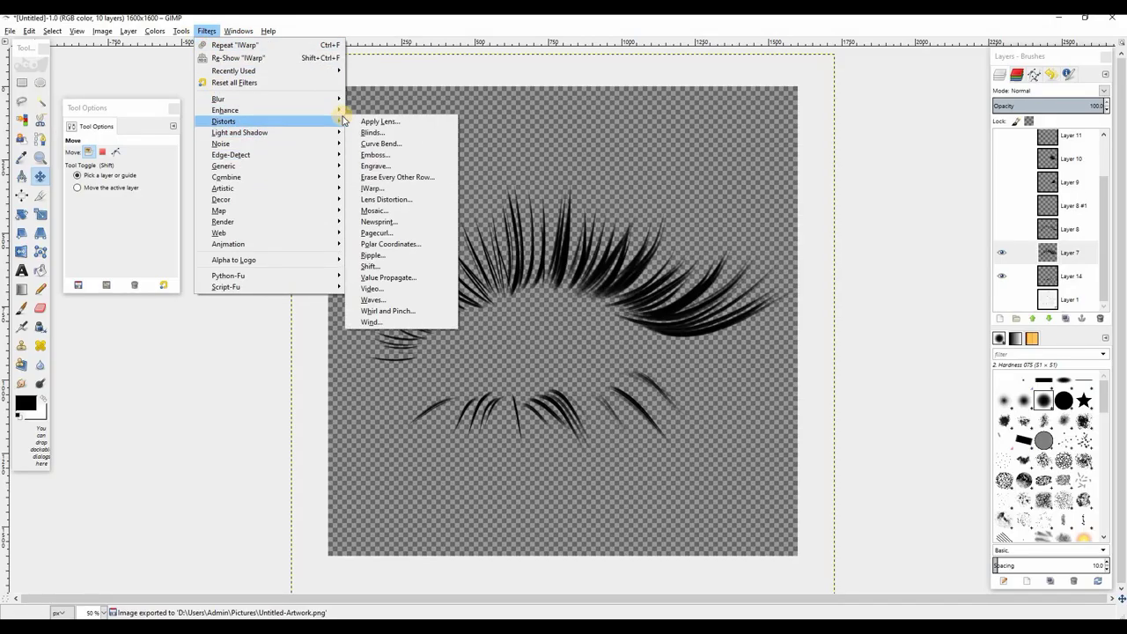
Step: Apply an IWarp distortion that bends the right end of the upper lashes upward
{"action": "mouse_move", "coordinate": [346, 121]}
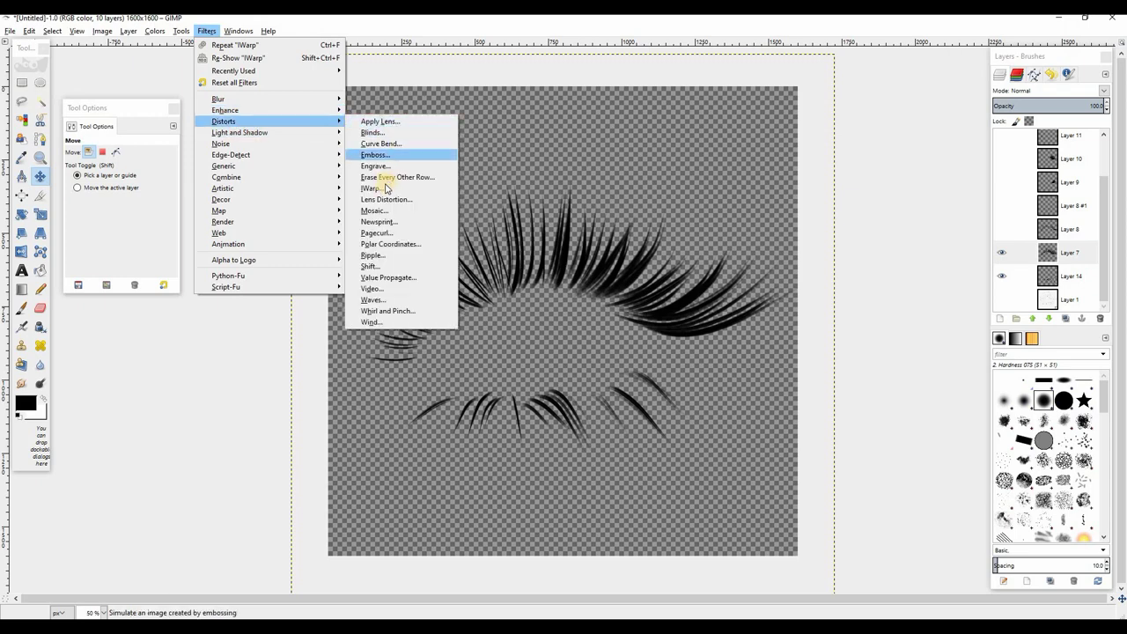
{"action": "left_click", "coordinate": [379, 177]}
{"action": "mouse_move", "coordinate": [502, 194]}
{"action": "left_mouse_down"}
{"action": "mouse_move", "coordinate": [439, 228]}
{"action": "mouse_move", "coordinate": [402, 300]}
{"action": "left_mouse_up"}
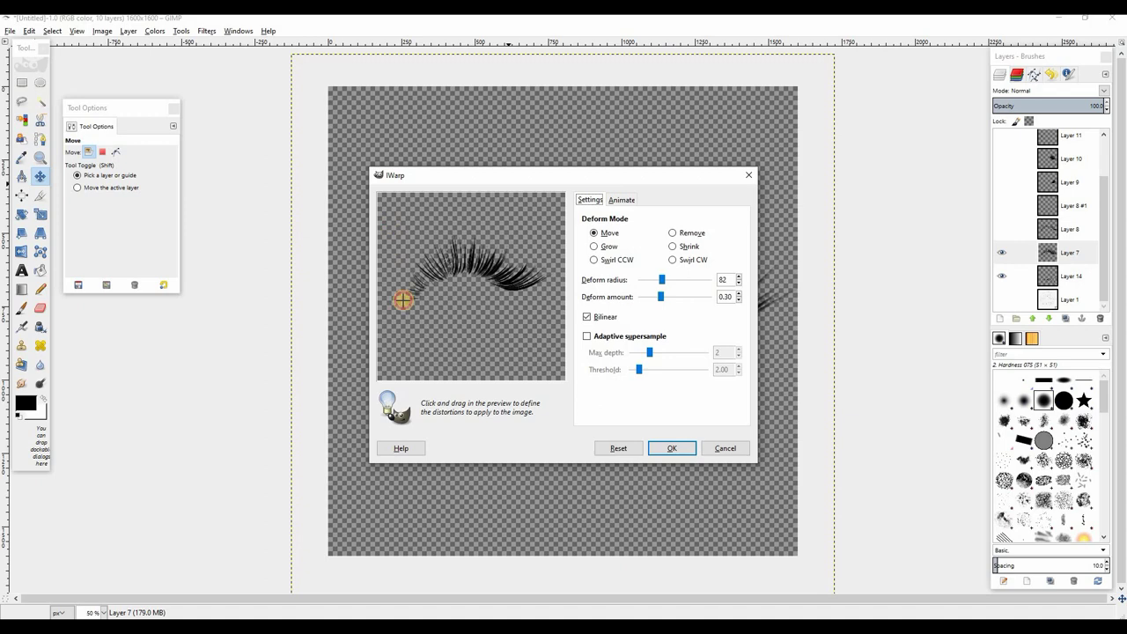
{"action": "left_click_drag", "start_coordinate": [525, 244], "coordinate": [530, 204]}
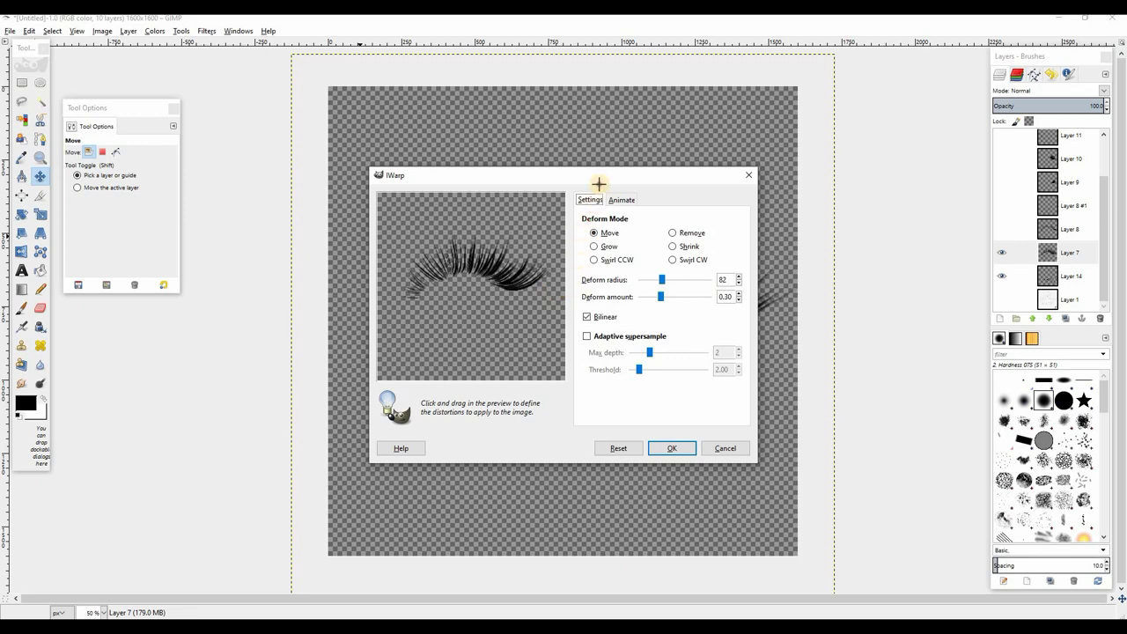
{"action": "left_click", "coordinate": [667, 449]}
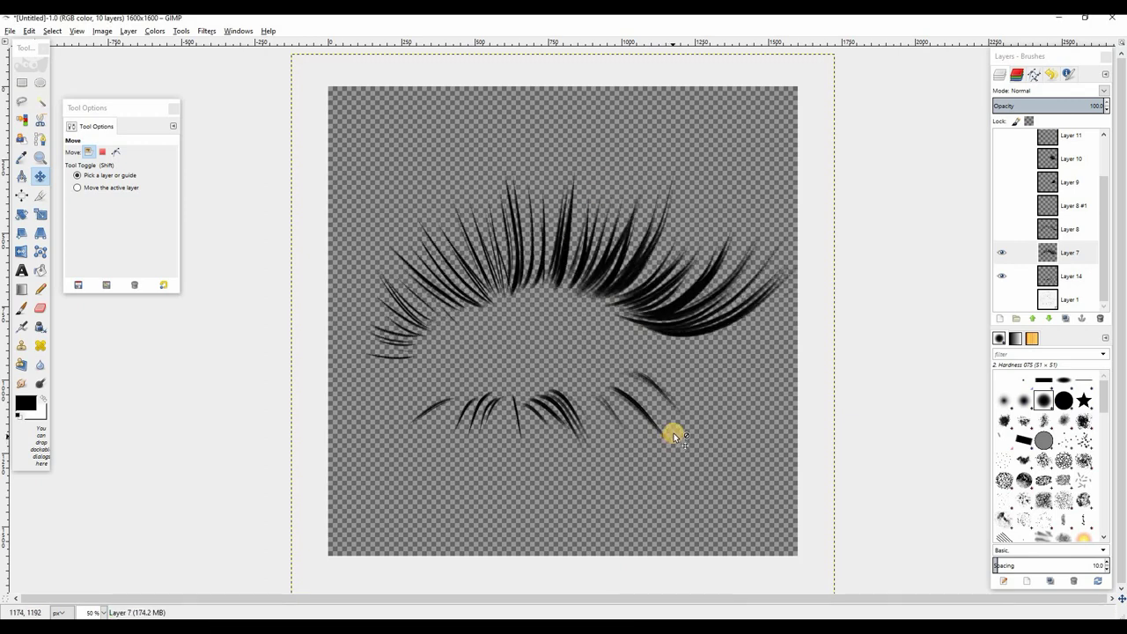
Step: Re-export the warped lashes PNG, zoom in on the avatar's eyes, then toggle Layer 13 to compare
{"action": "key", "text": "ctrl+e"}
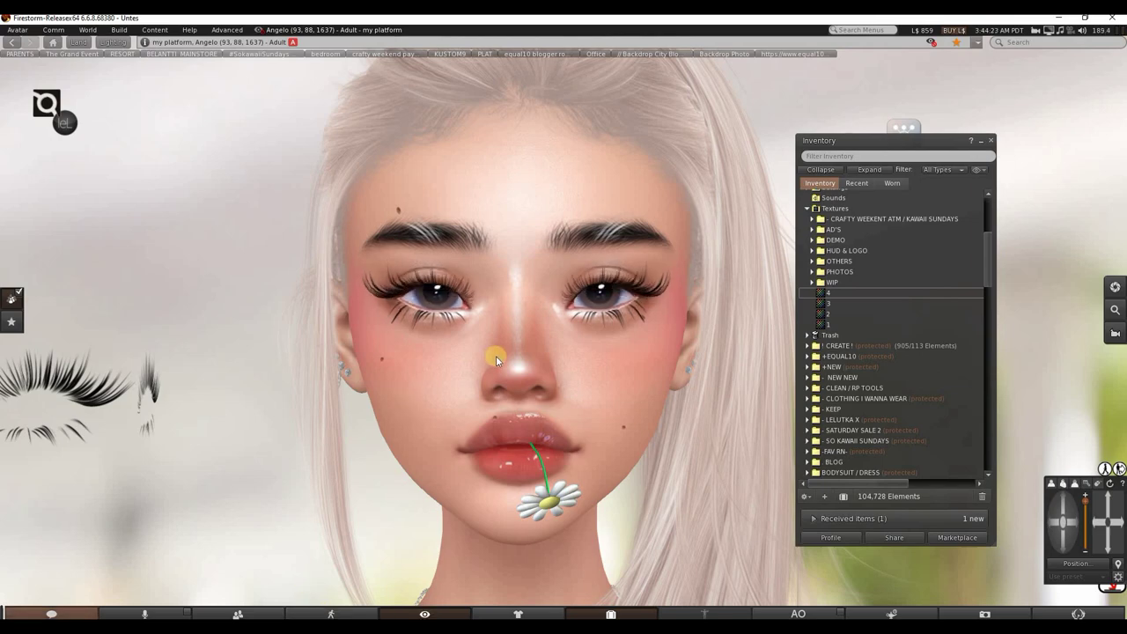
{"action": "scroll", "coordinate": [495, 359], "scroll_direction": "down", "scroll_amount": 3}
{"action": "scroll", "coordinate": [524, 410], "scroll_direction": "up", "scroll_amount": 3}
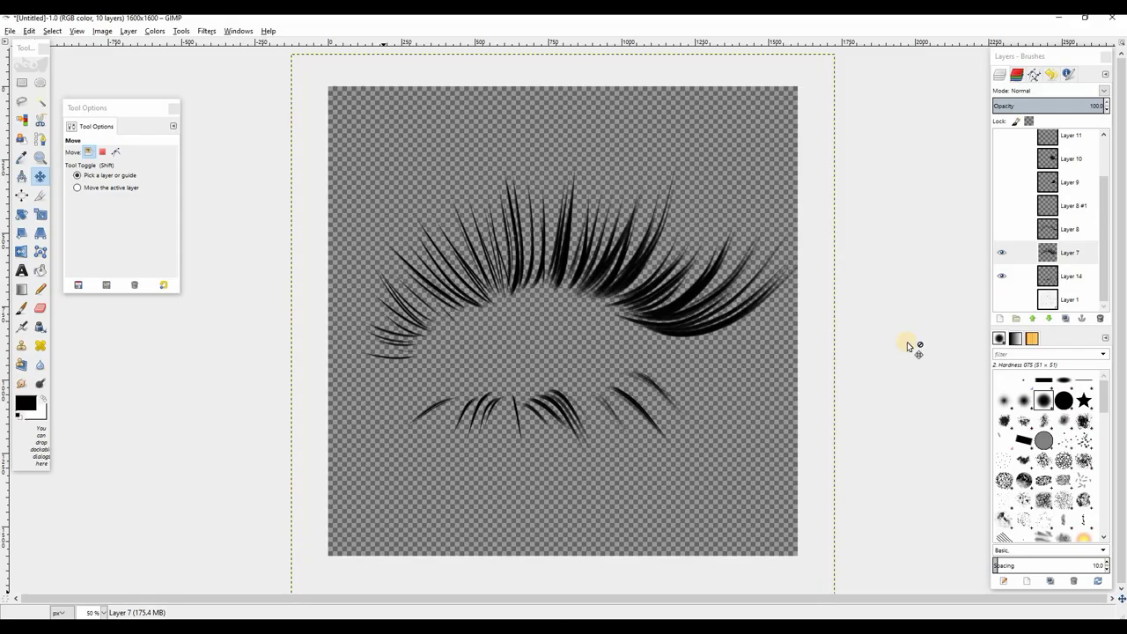
{"action": "scroll", "coordinate": [1043, 203], "scroll_direction": "up", "scroll_amount": 3}
{"action": "left_click", "coordinate": [1004, 142]}
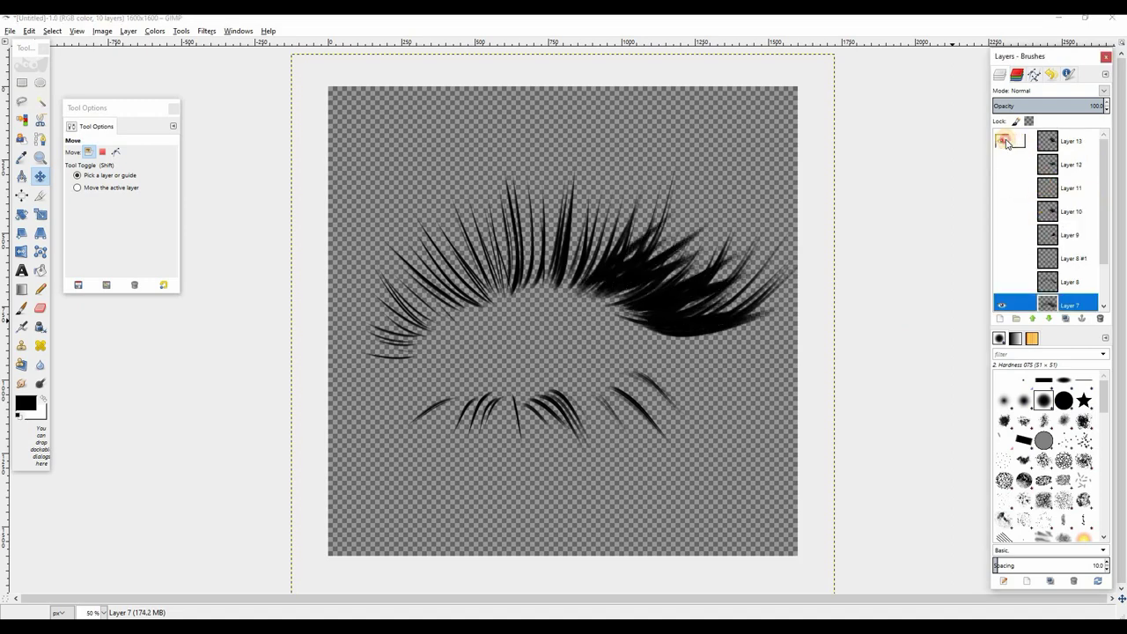